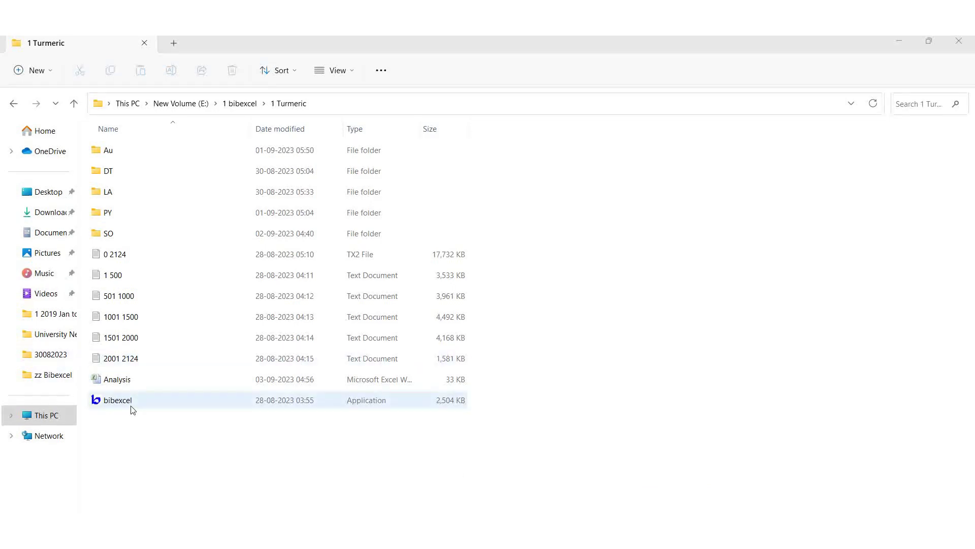
- Open the 0 2124 TX2 record file from the 1 Turmeric folder in Notepad
double_click(110, 255)
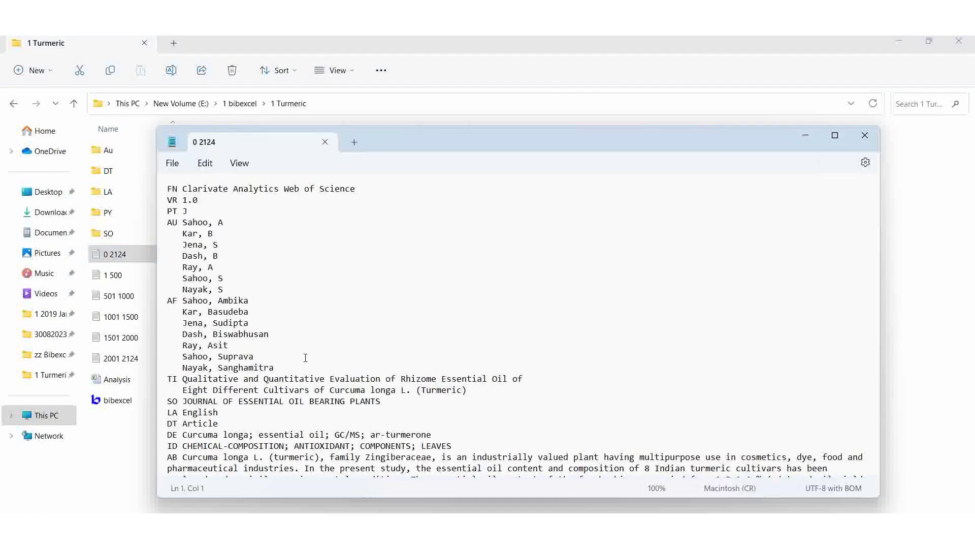
scroll(305, 358, "down", 2)
scroll(235, 365, "down", 1)
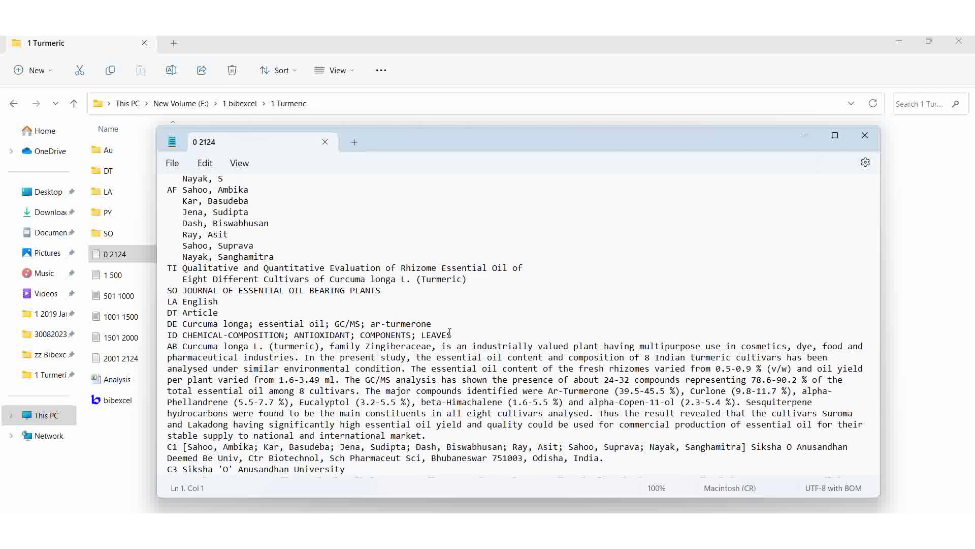
left_click_drag(450, 332, 164, 339)
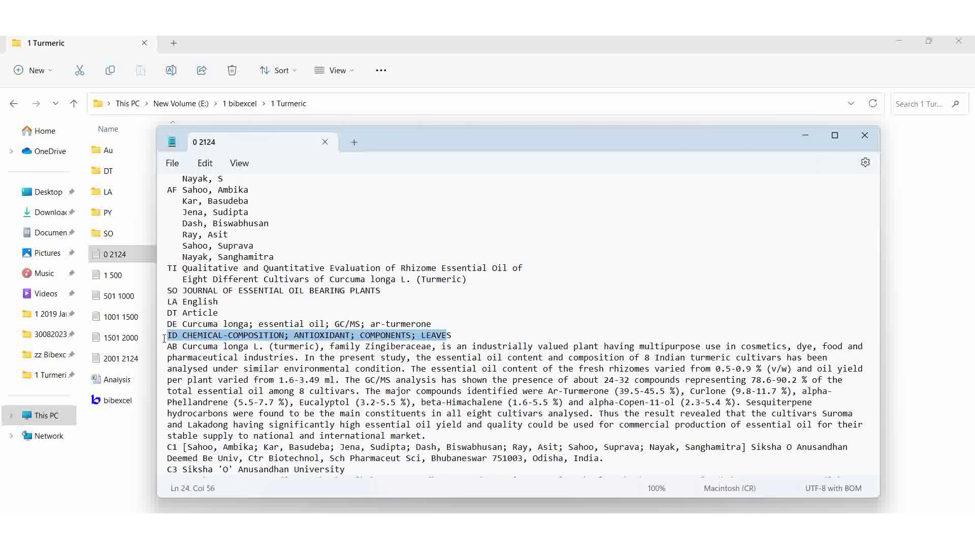
left_click(528, 316)
left_click_drag(468, 337, 178, 333)
left_click(568, 308)
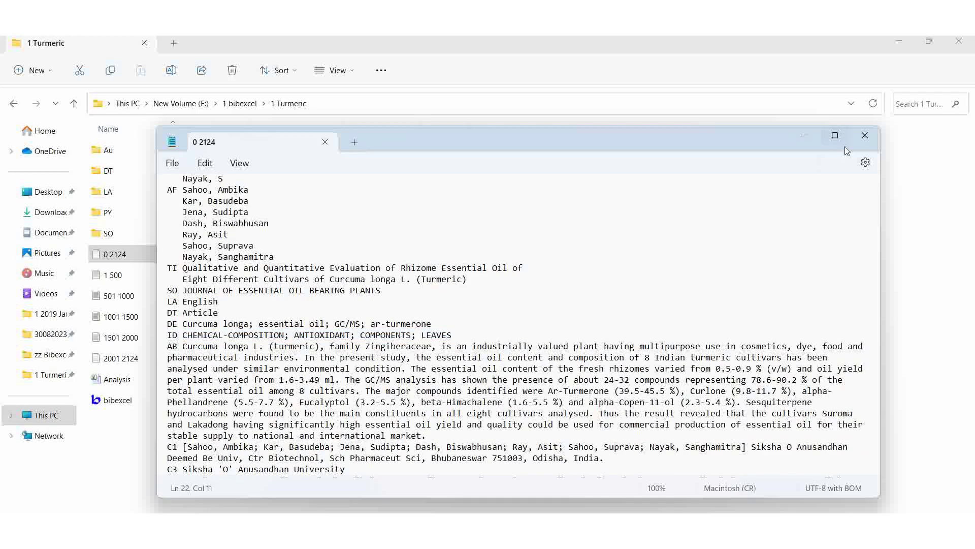
- Close the 0 2124 text file and create a new folder named ID in 1 Turmeric
left_click(865, 135)
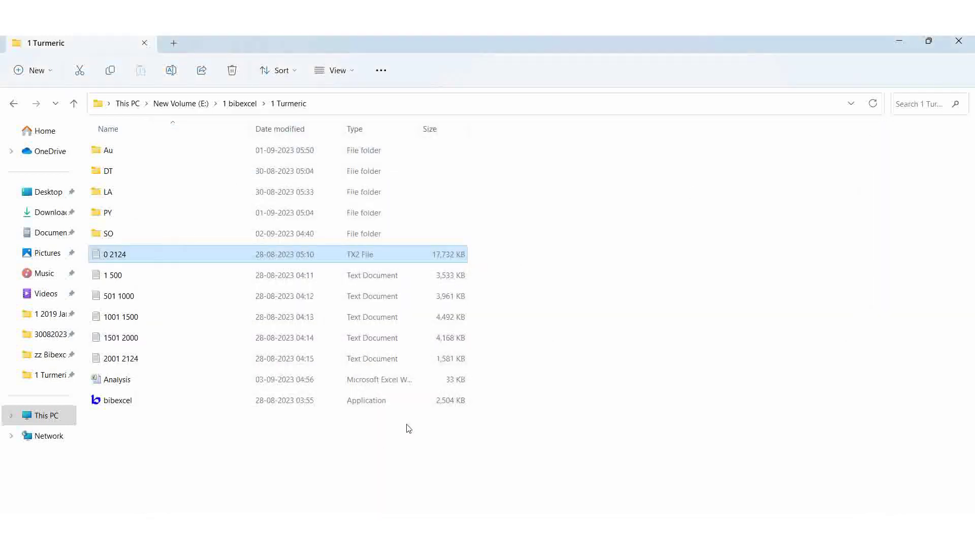
right_click(561, 388)
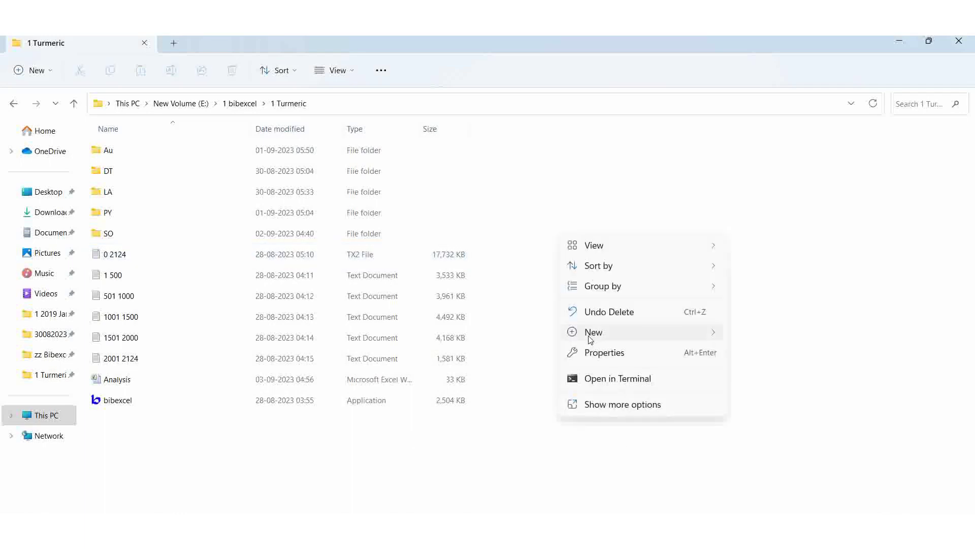
mouse_move(589, 335)
left_click(793, 107)
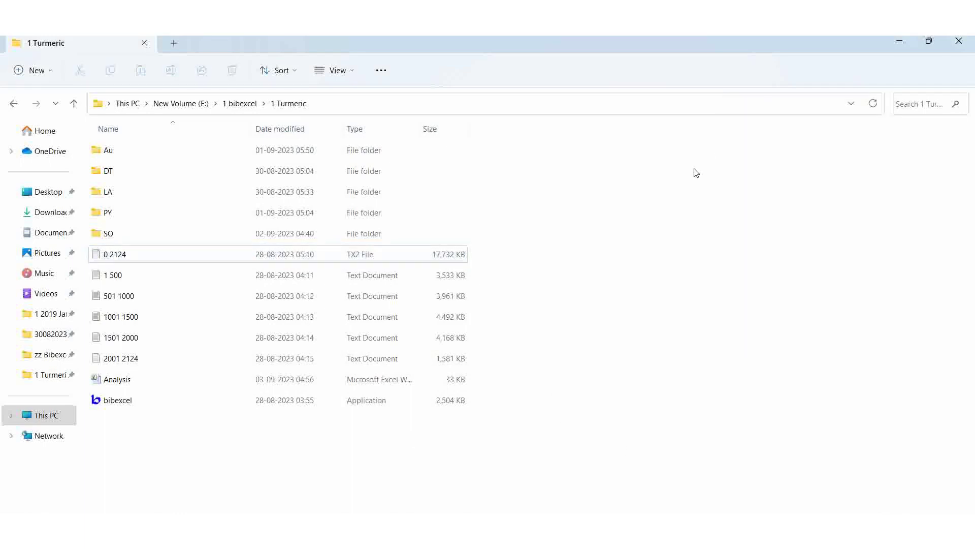
type("ID")
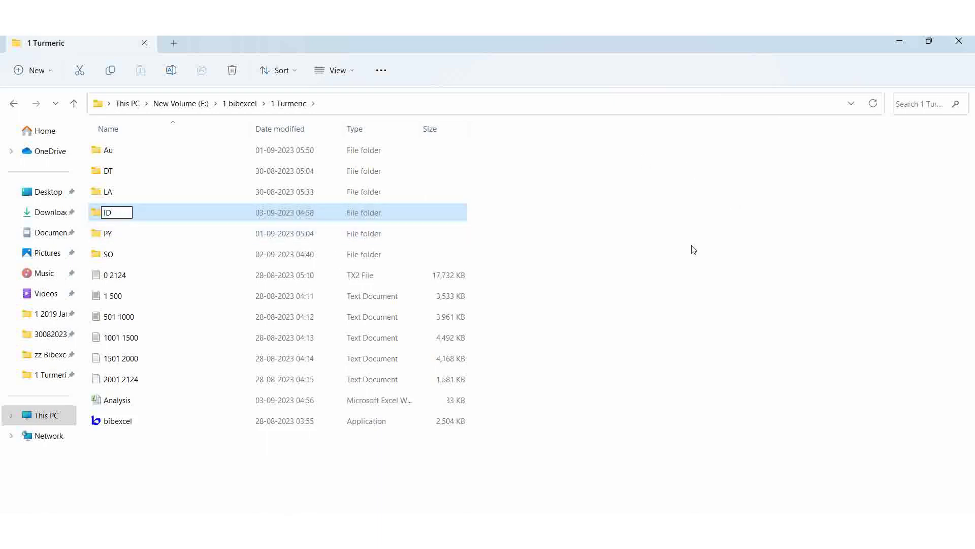
left_click(210, 296)
- Paste a copy of the 0 2124 file into the ID folder, then return to 1 Turmeric
right_click(122, 282)
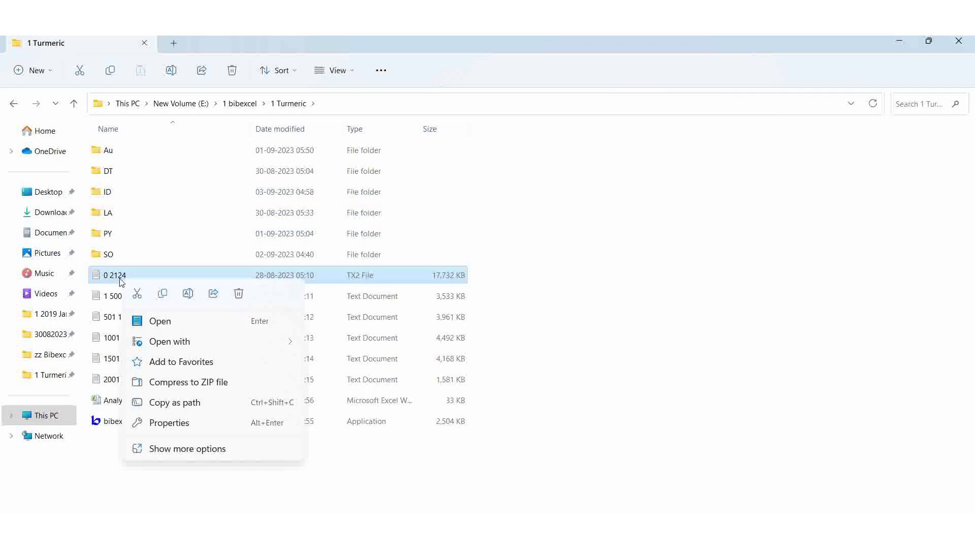
left_click(164, 295)
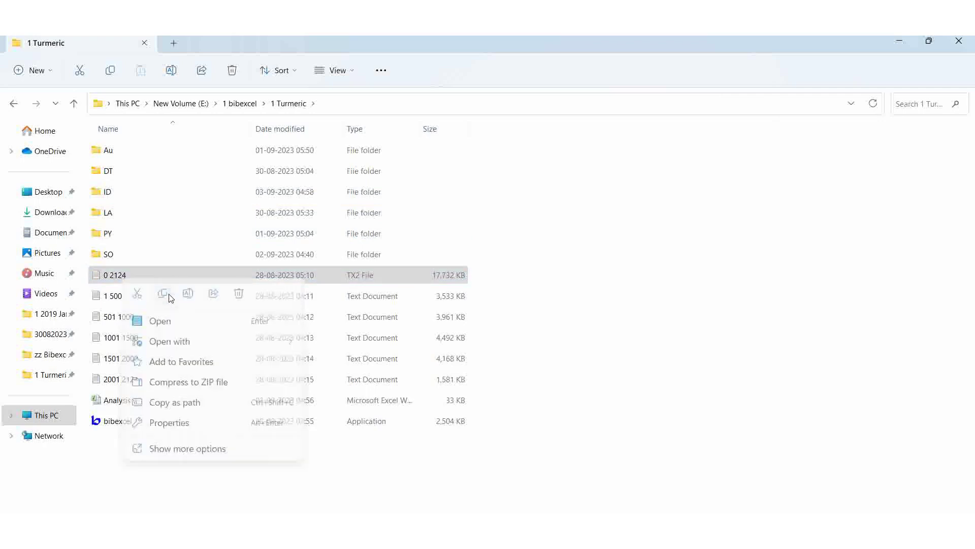
double_click(115, 194)
right_click(336, 244)
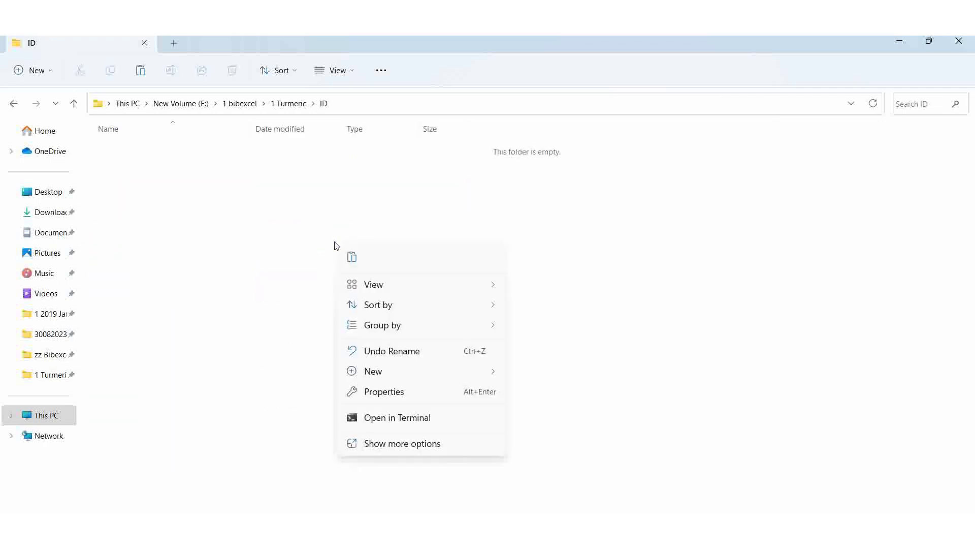
left_click(353, 257)
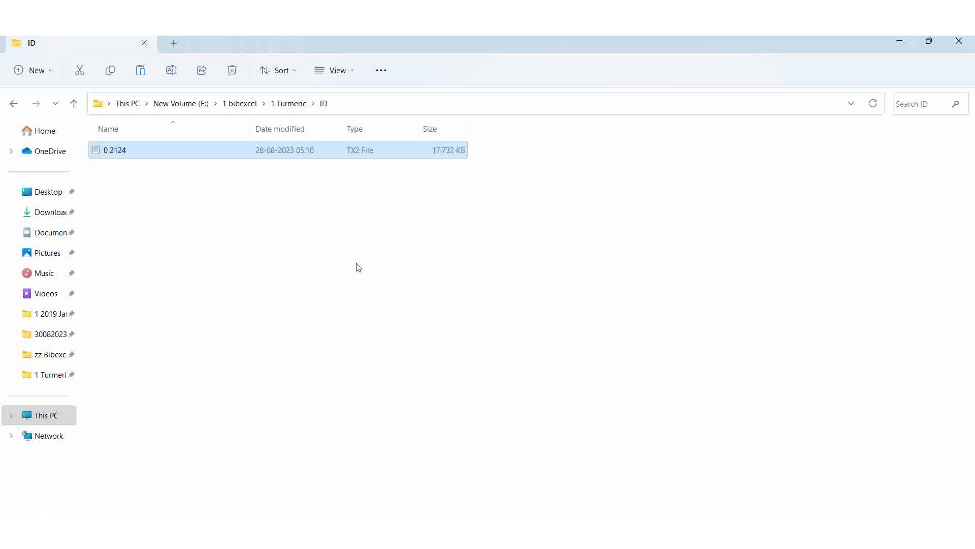
left_click(297, 105)
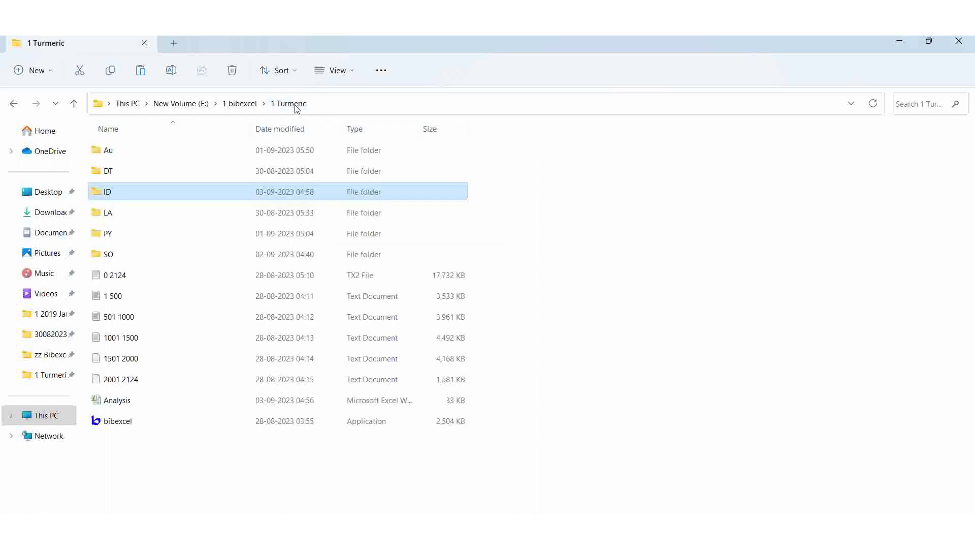
- Launch BibExcel and view the 0 2124.tx2 records from the ID folder
double_click(131, 421)
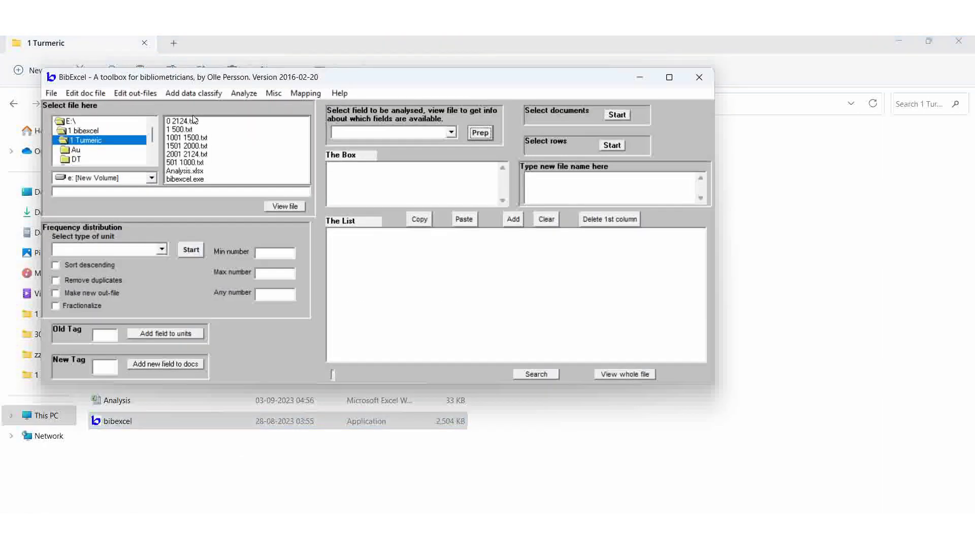
left_click_drag(153, 140, 155, 158)
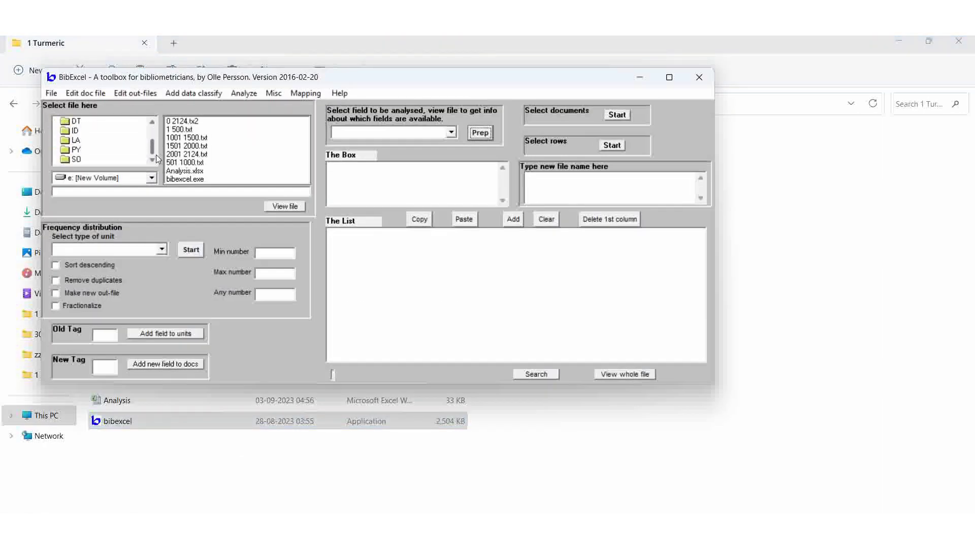
left_click(79, 132)
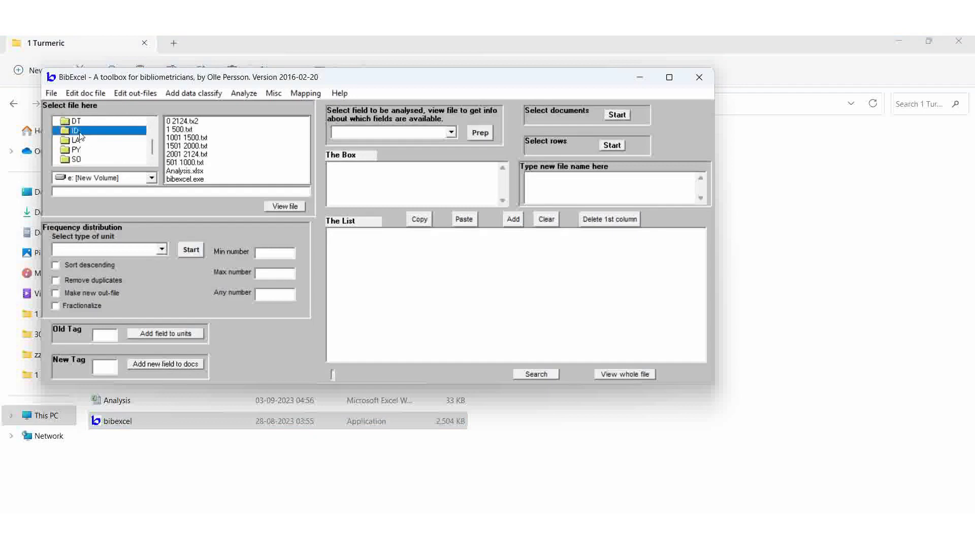
double_click(80, 133)
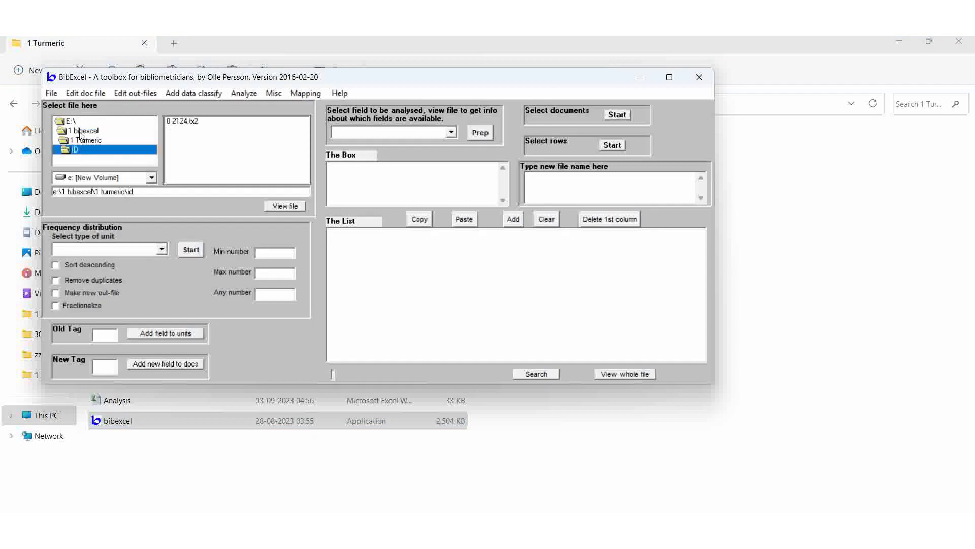
left_click(189, 122)
left_click(278, 209)
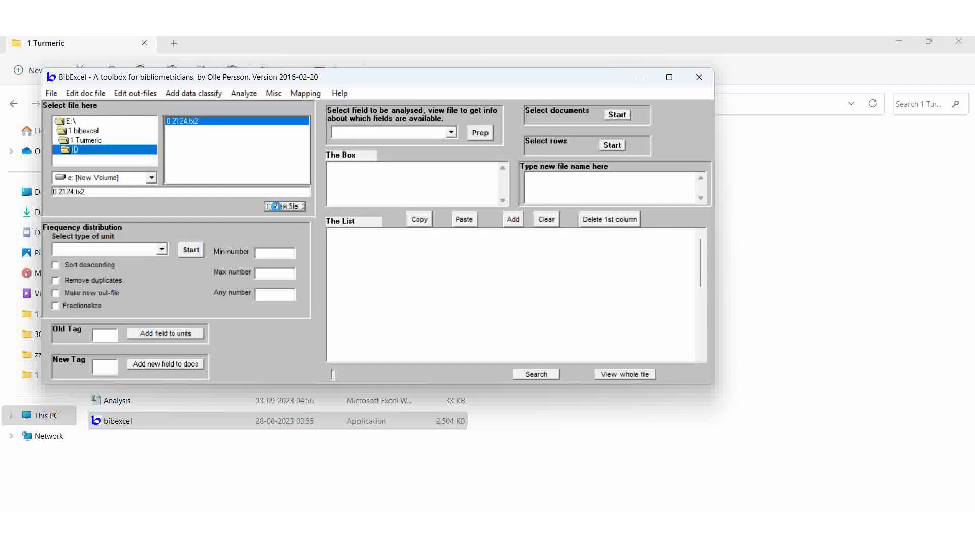
- Locate the ID keywords line in the records and enter id as the old tag
scroll(478, 282, "down", 4)
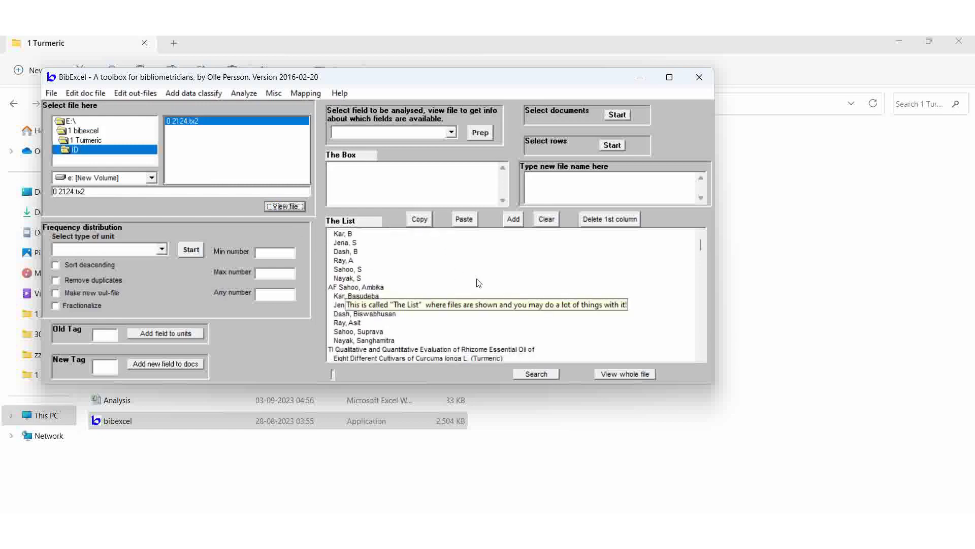
scroll(569, 289, "down", 1)
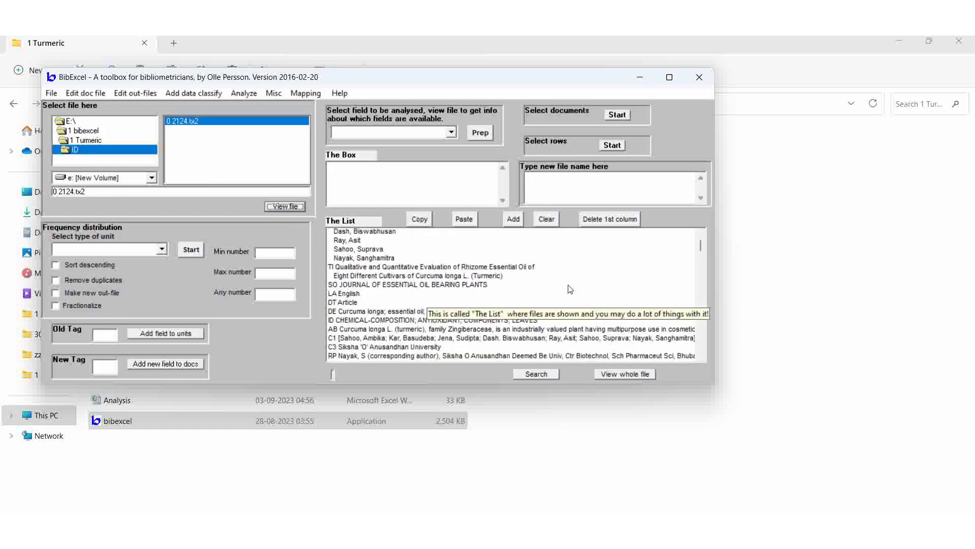
left_click(387, 304)
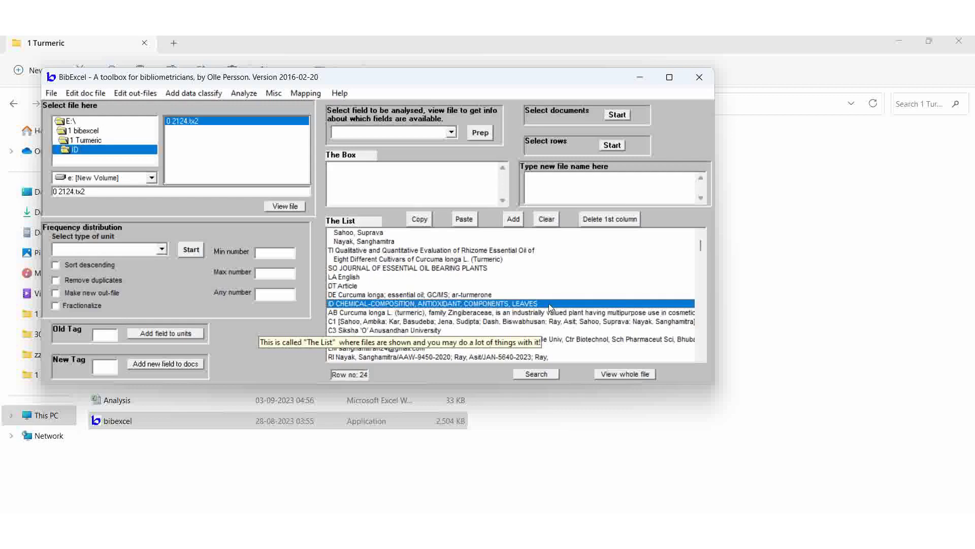
left_click(553, 278)
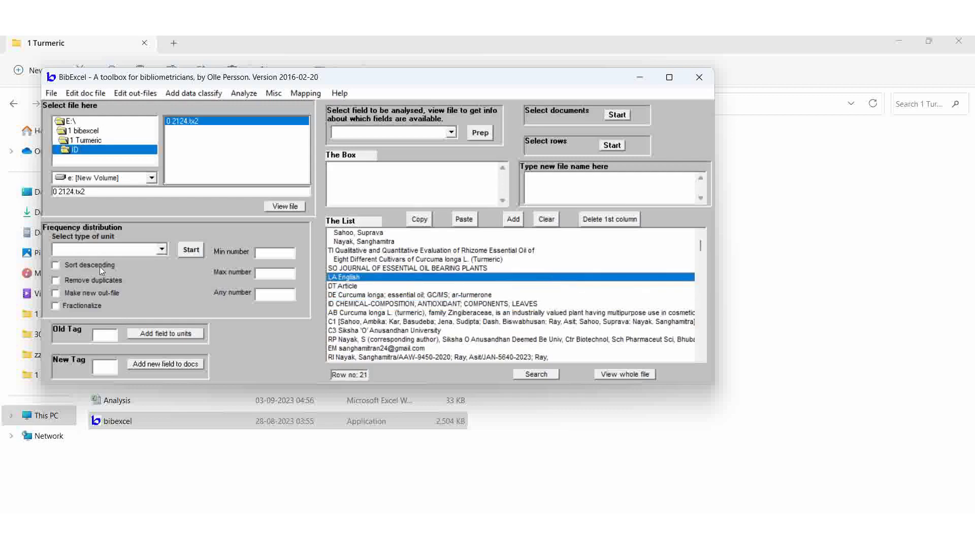
left_click(99, 334)
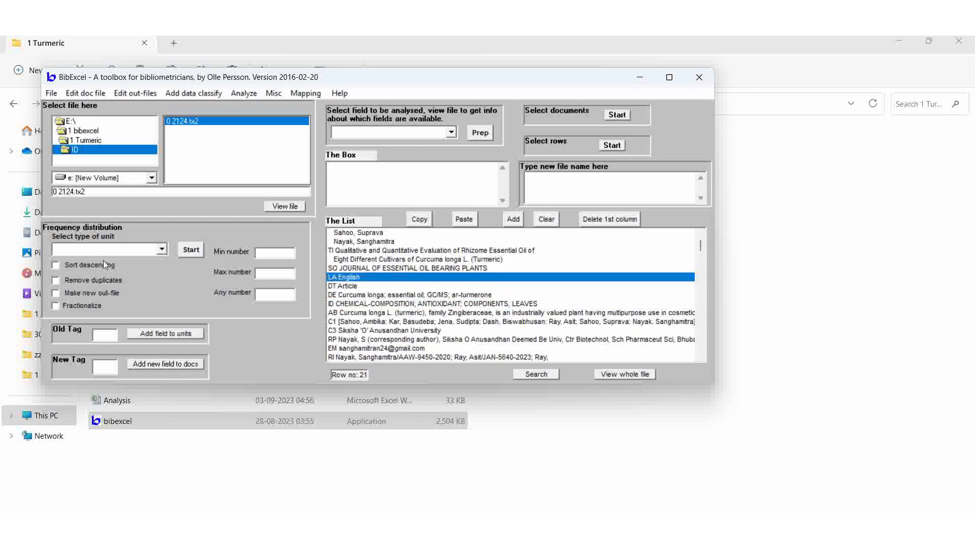
type("id")
- Convert the Web of Science plain-text records to 0 2124.doc, without keeping DOI numbers on cited references
left_click(270, 94)
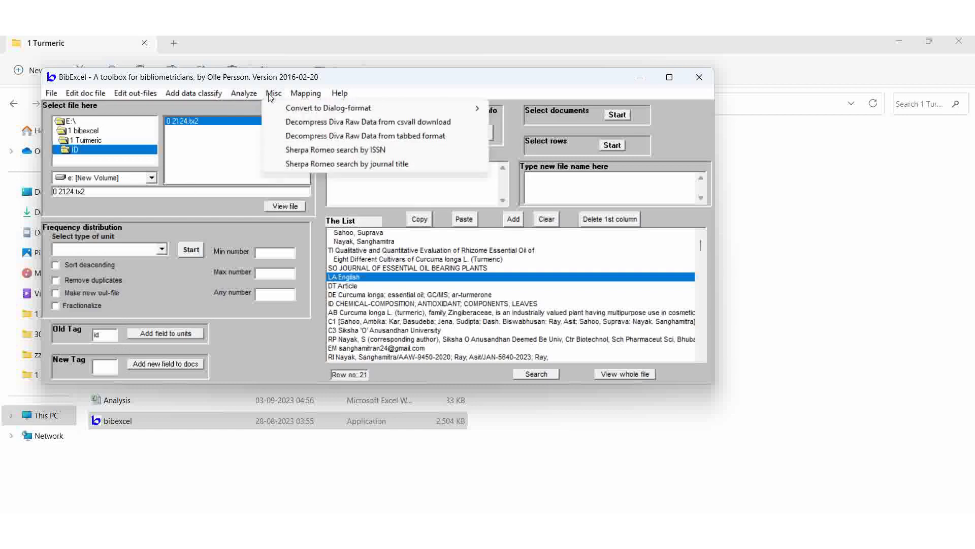
mouse_move(315, 108)
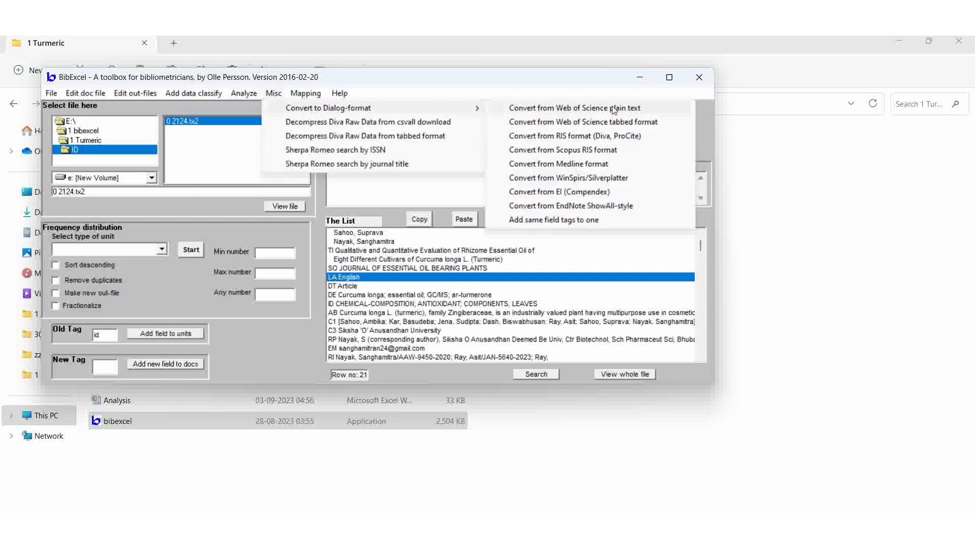
left_click(684, 110)
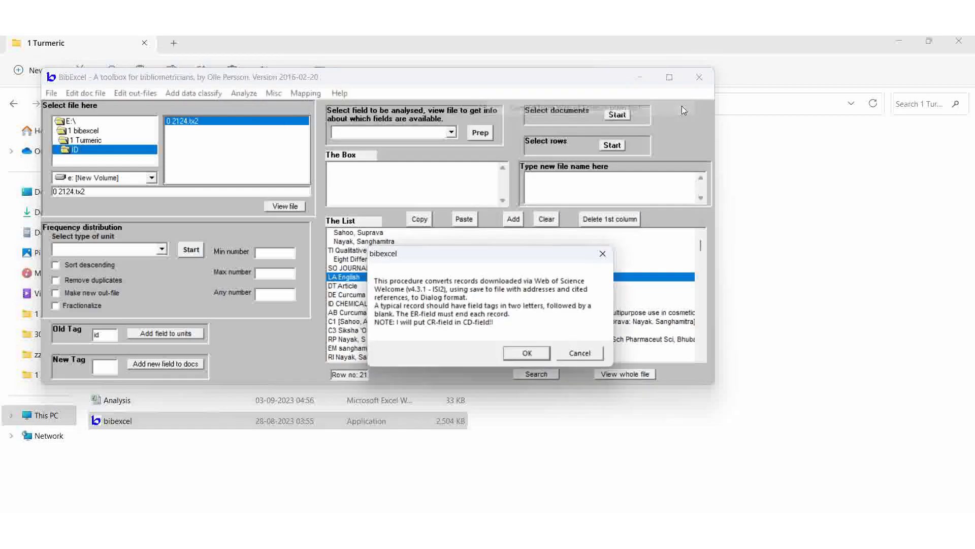
left_click(526, 353)
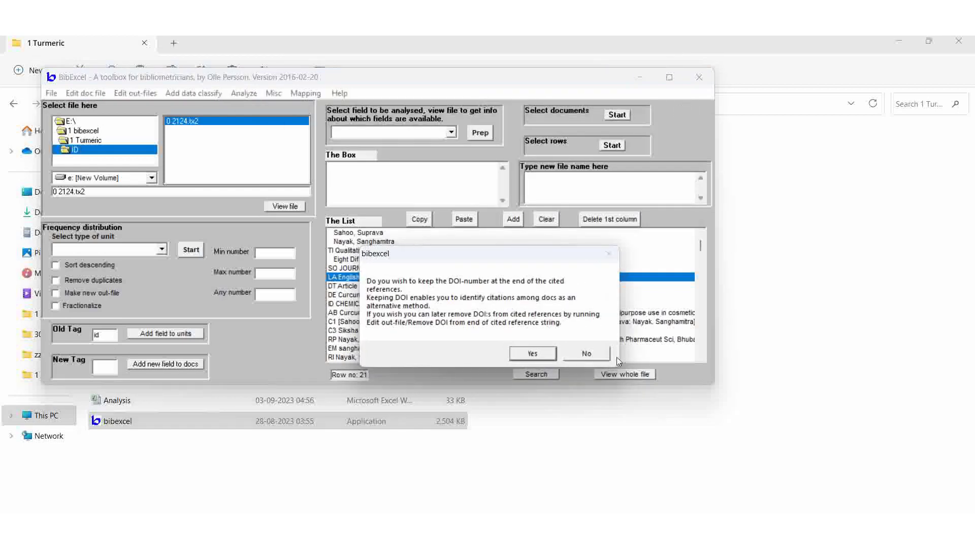
left_click(589, 354)
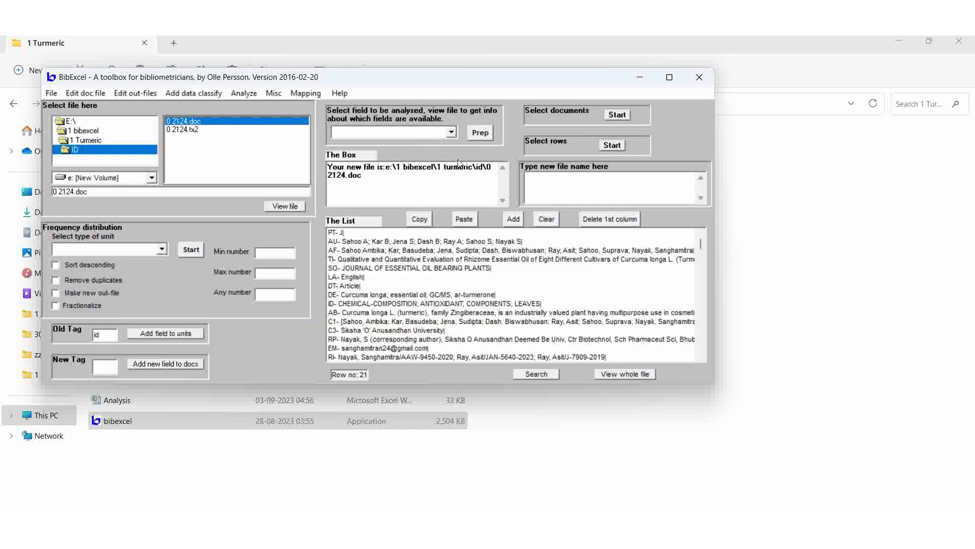
left_click(451, 132)
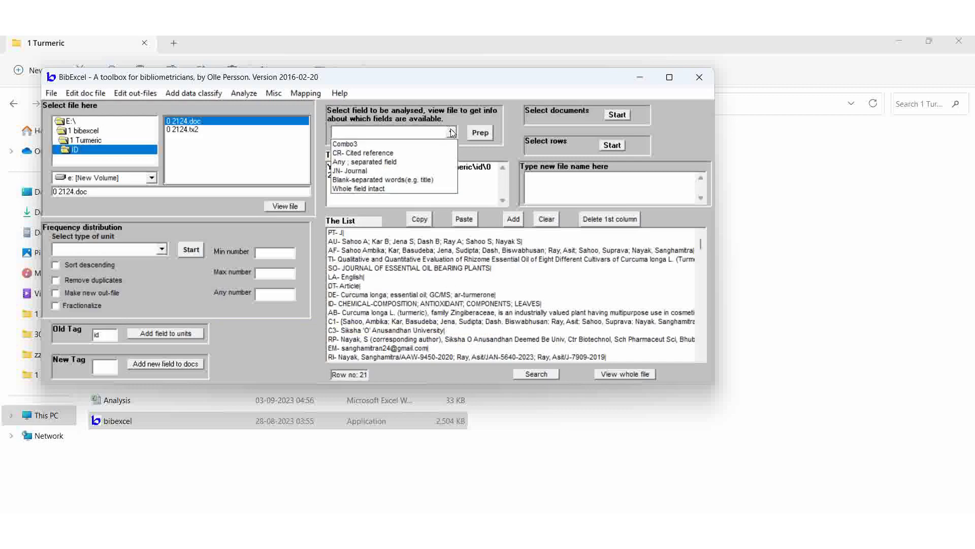
- Prep an out-file from 'Any ; separated field', declining to keep the original unit ordering
left_click(381, 162)
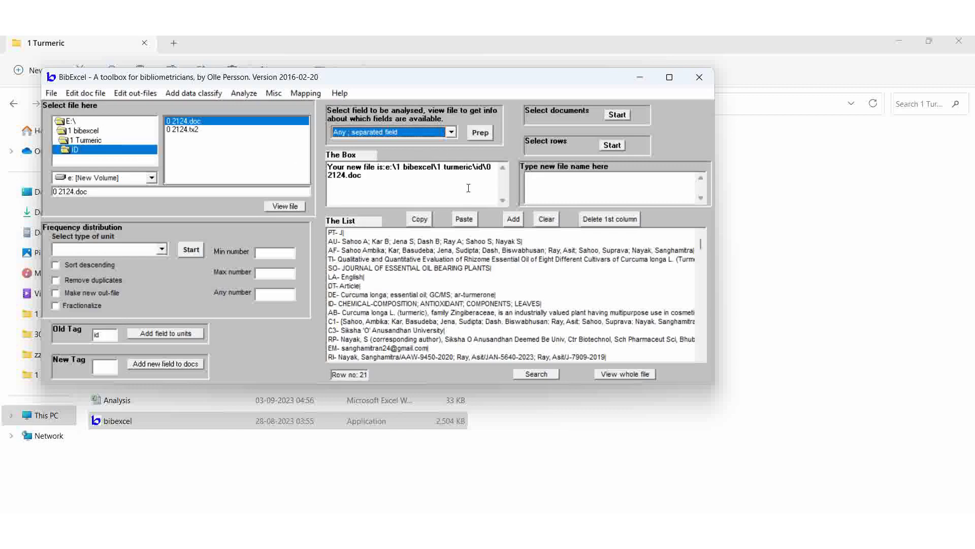
left_click(672, 287)
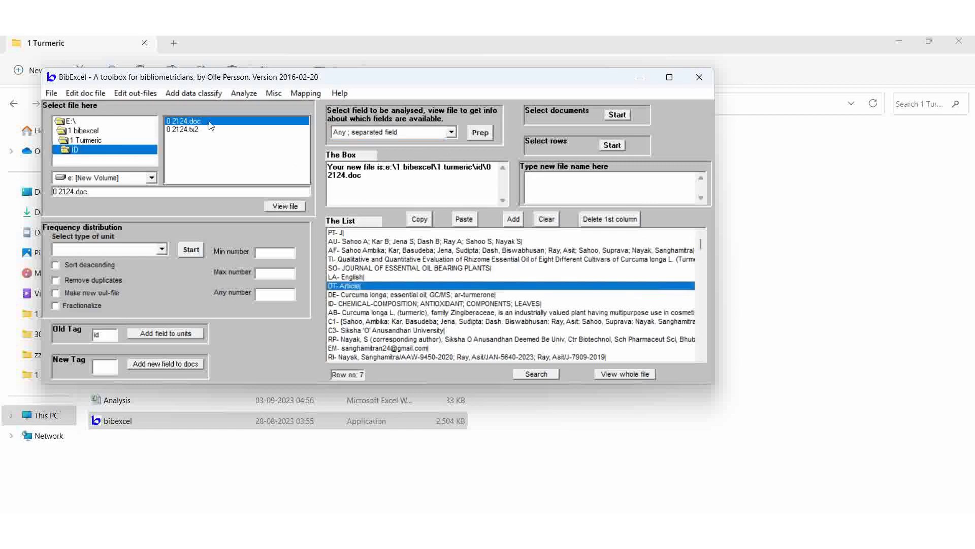
left_click(285, 206)
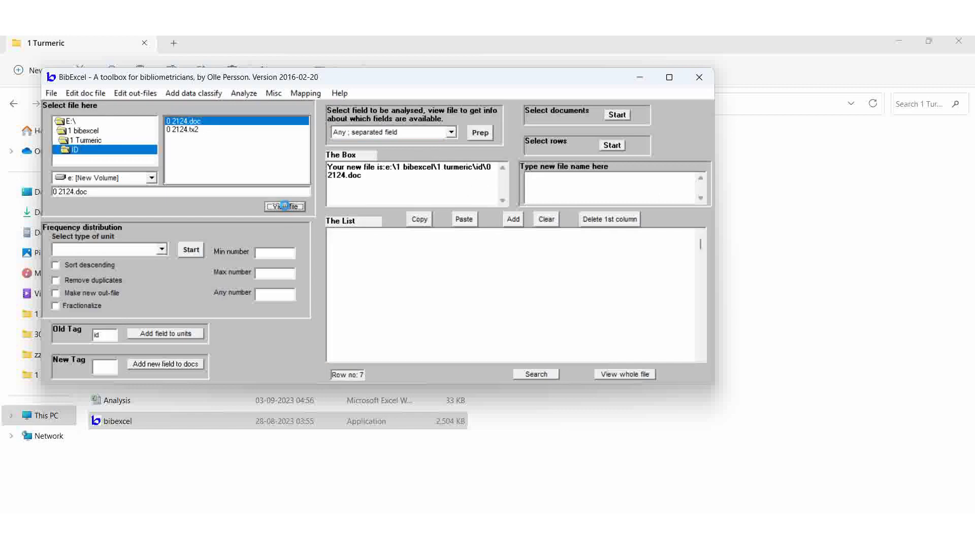
left_click(453, 133)
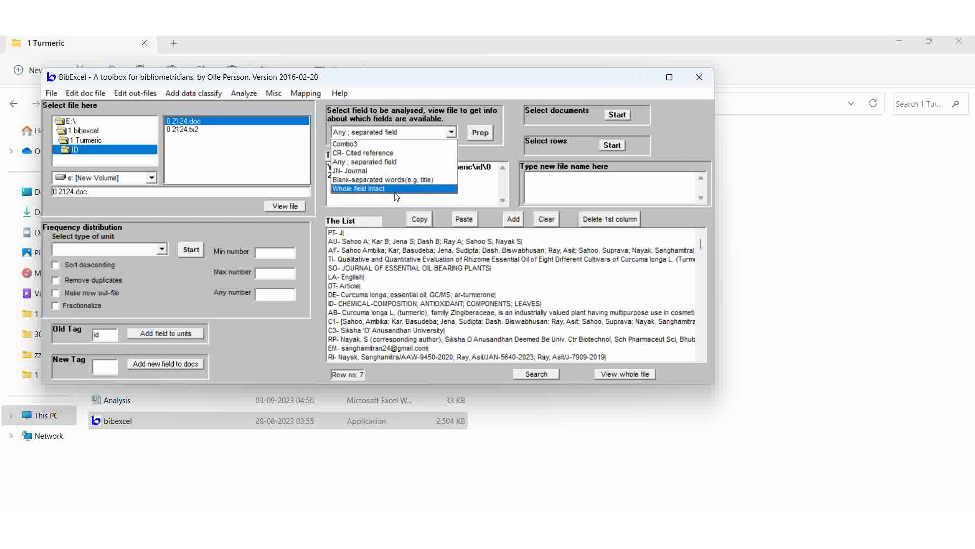
left_click(365, 162)
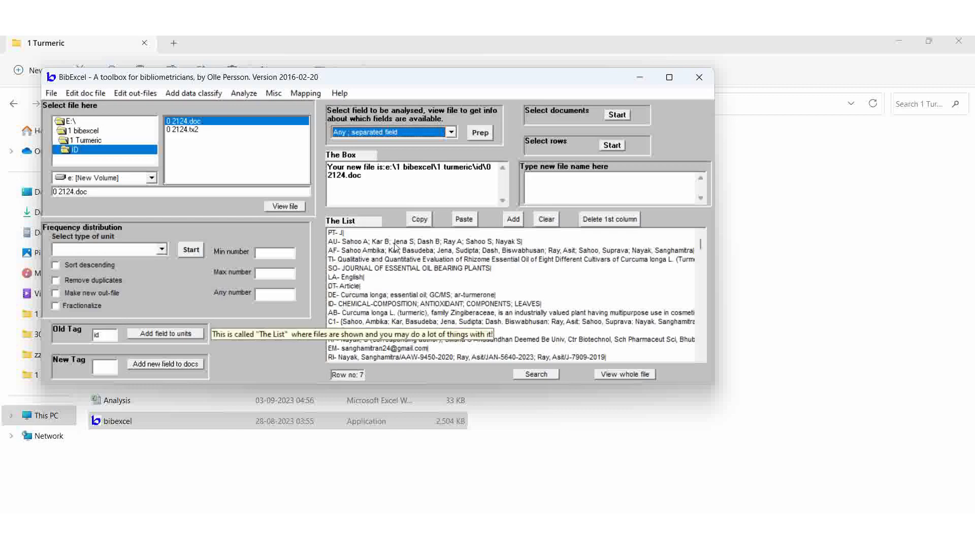
left_click(479, 134)
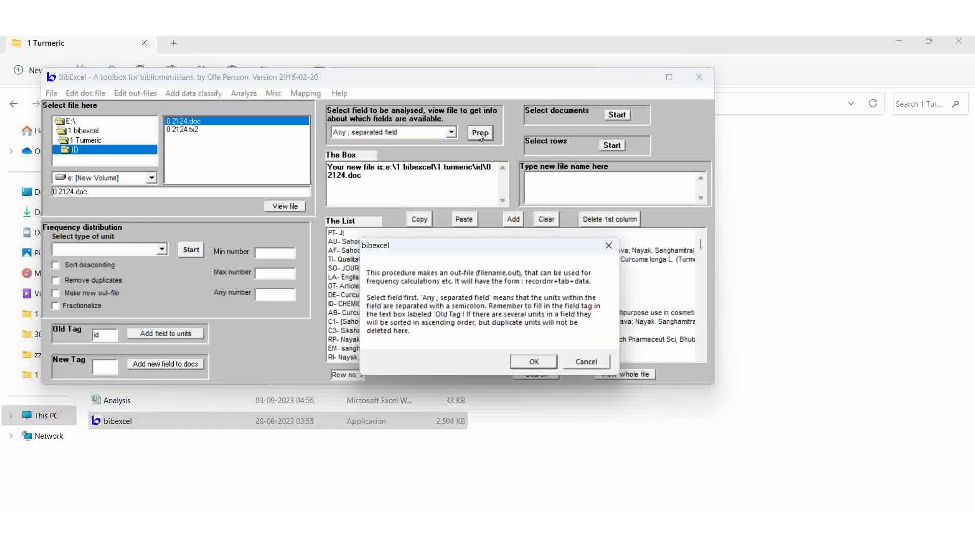
left_click(535, 361)
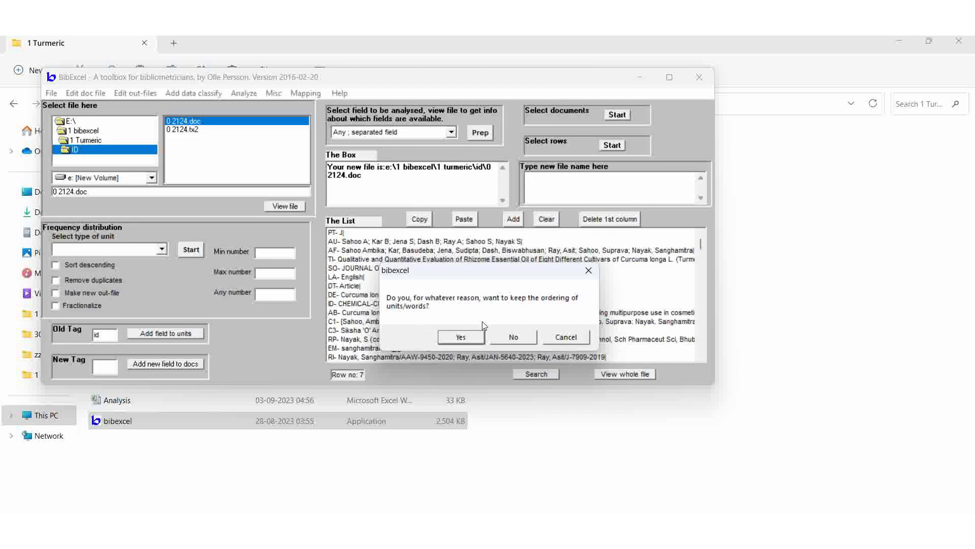
left_click(514, 338)
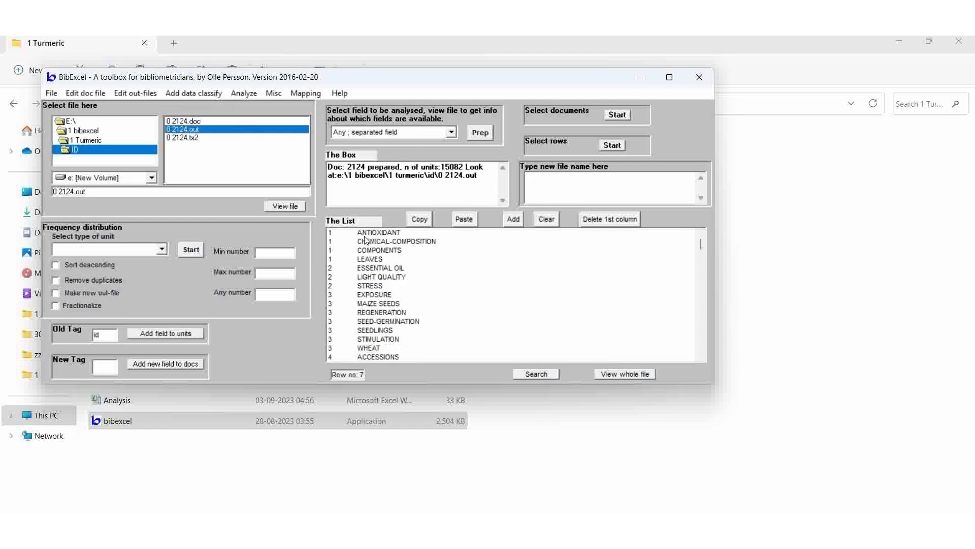
left_click(542, 322)
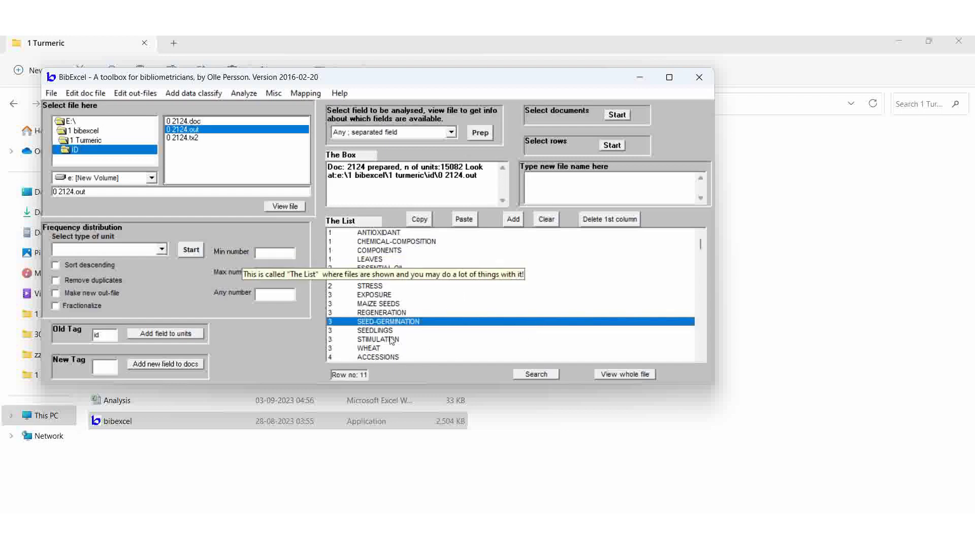
left_click(474, 330)
scroll(483, 335, "down", 4)
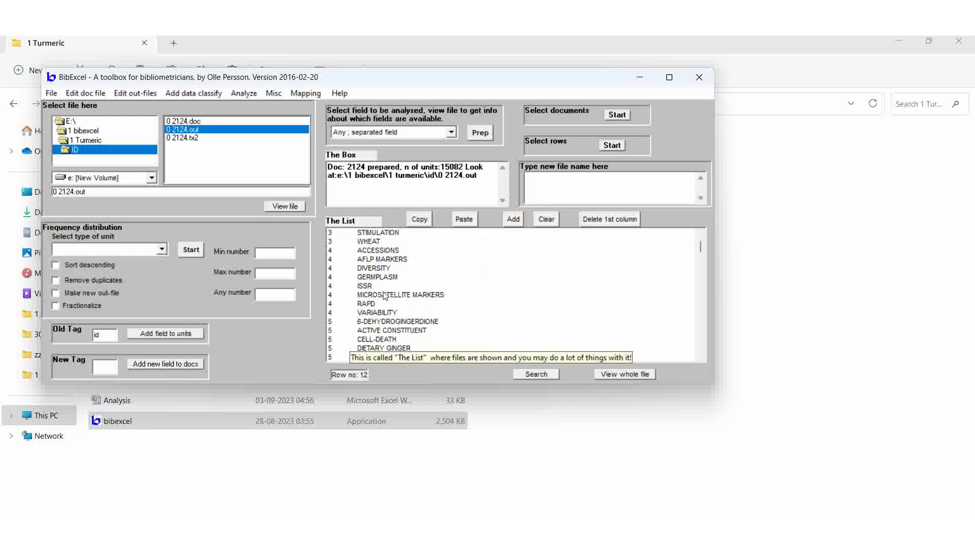
left_click(278, 207)
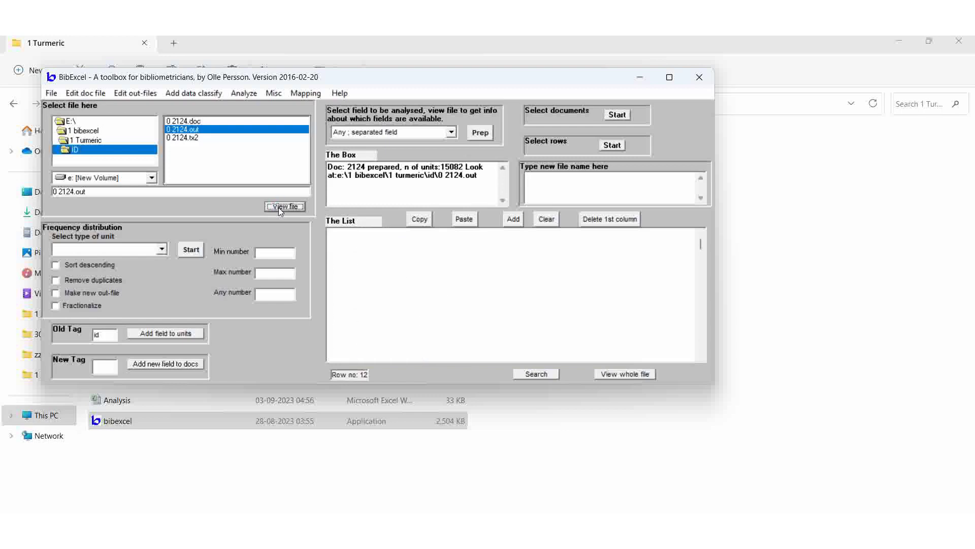
- Convert keyword case with 'Good for Cited reference strings' and view the resulting 0 2124.low file
left_click(129, 94)
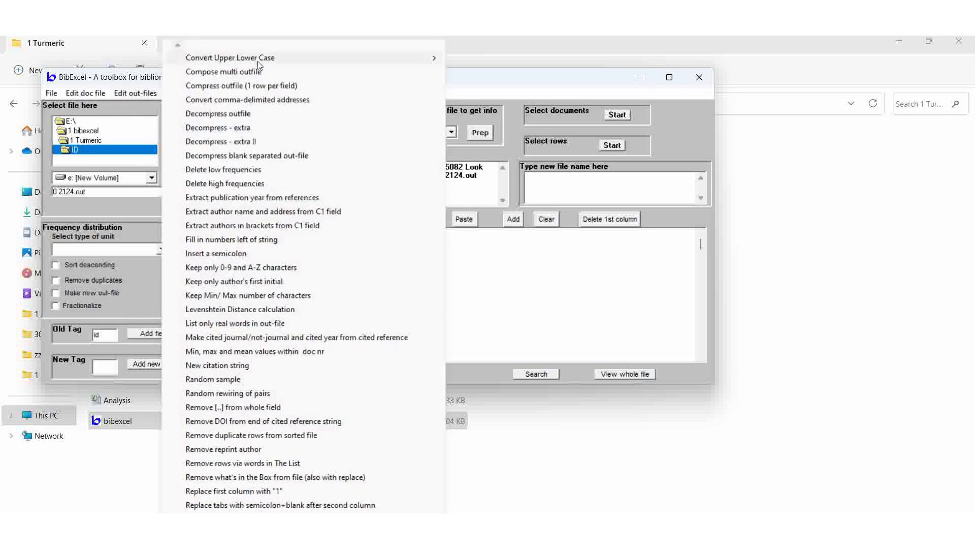
mouse_move(259, 65)
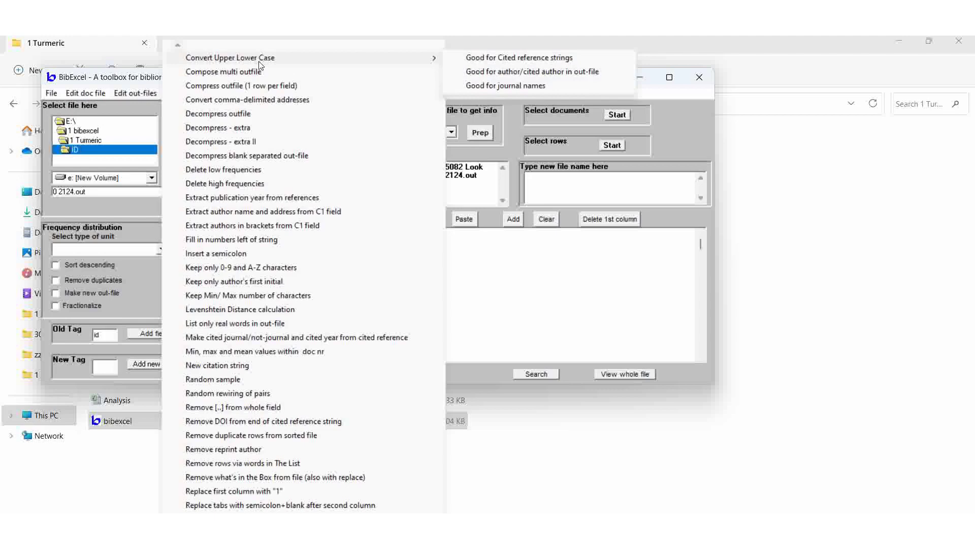
left_click(536, 64)
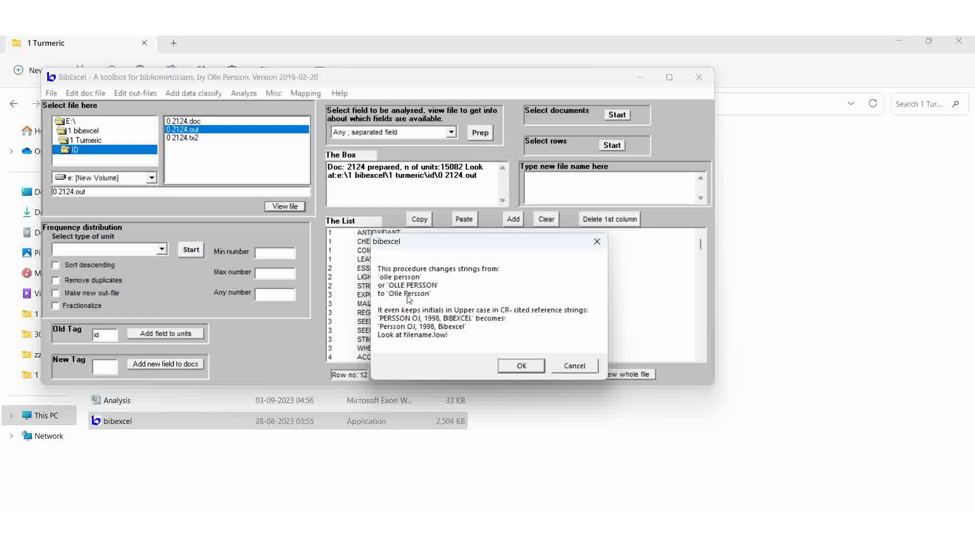
left_click(522, 366)
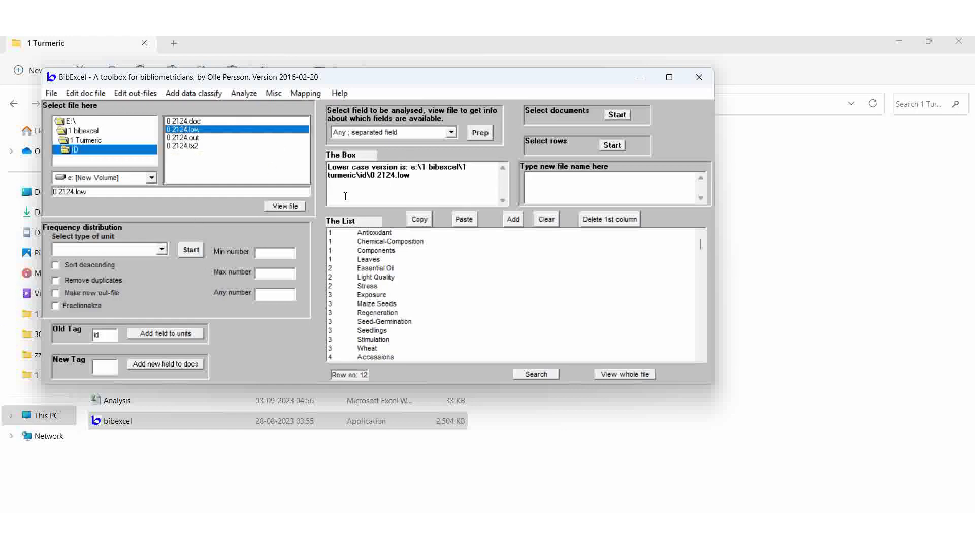
left_click(285, 206)
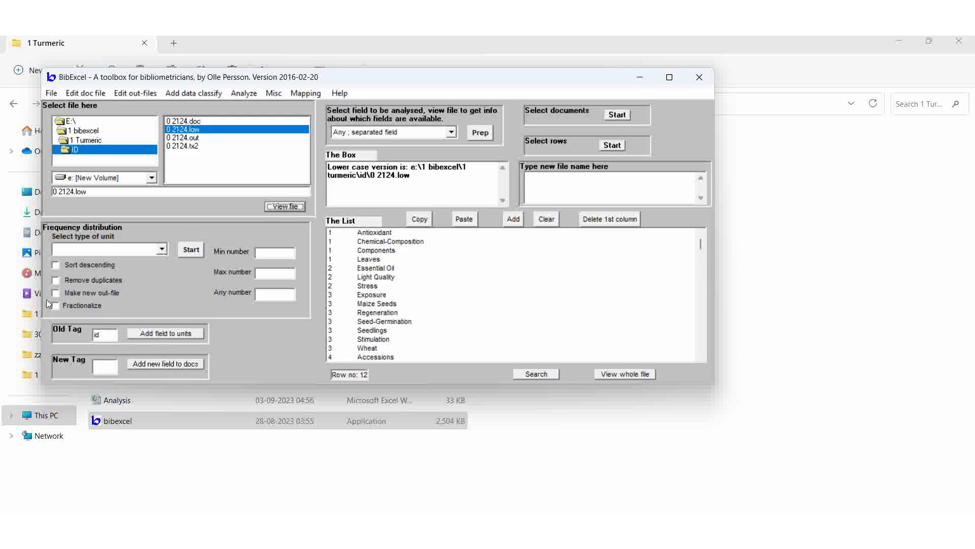
- Run a descending 'Whole string' frequency count, giving 5175 unique keywords led by Oxidative Stress 211
left_click(54, 266)
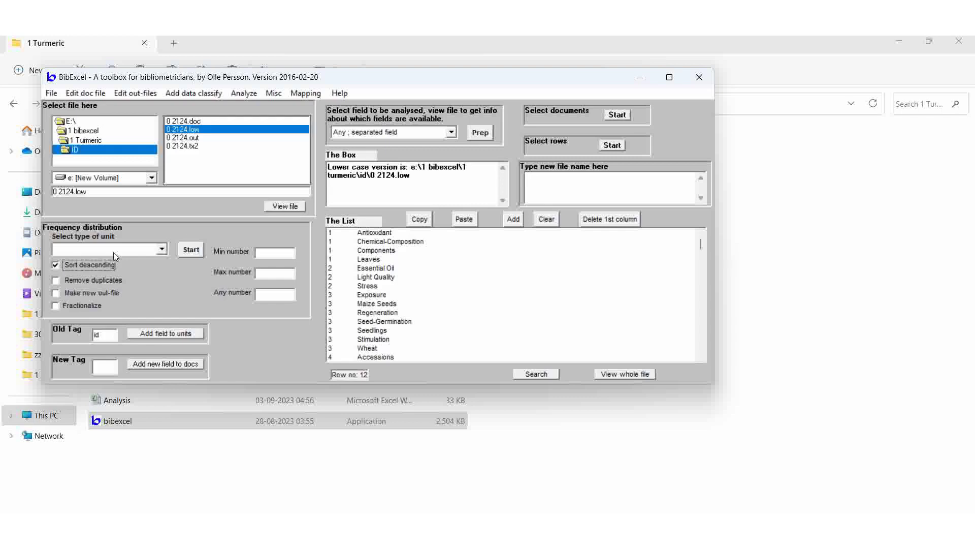
left_click(165, 251)
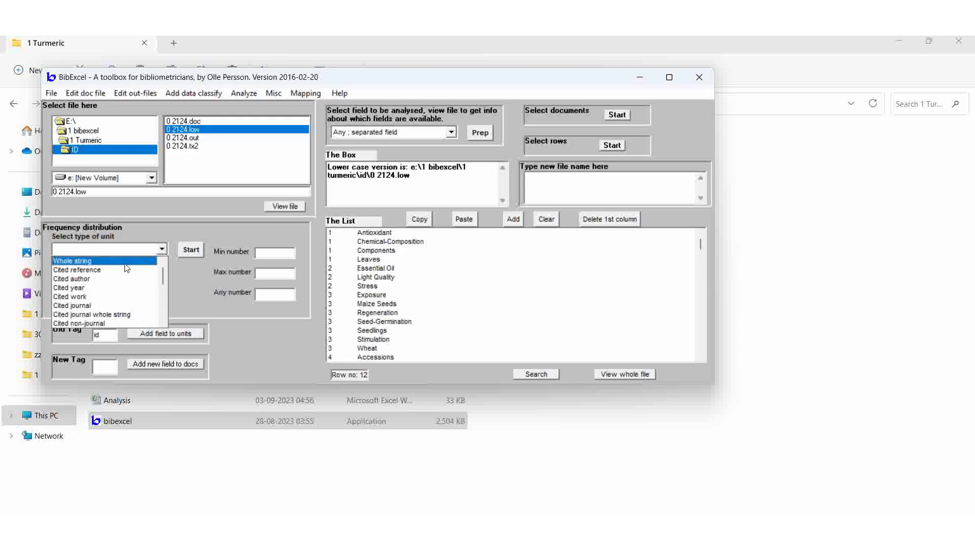
left_click(149, 255)
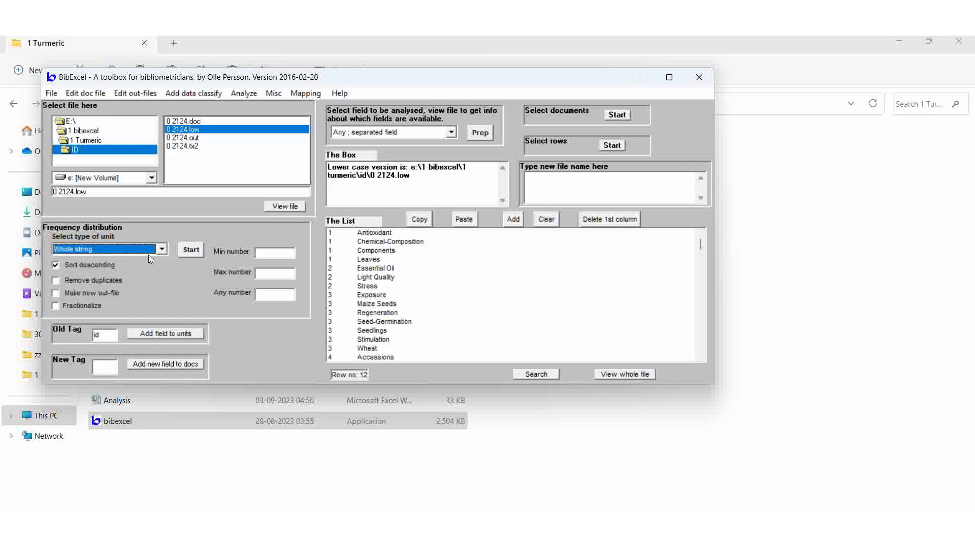
left_click(189, 250)
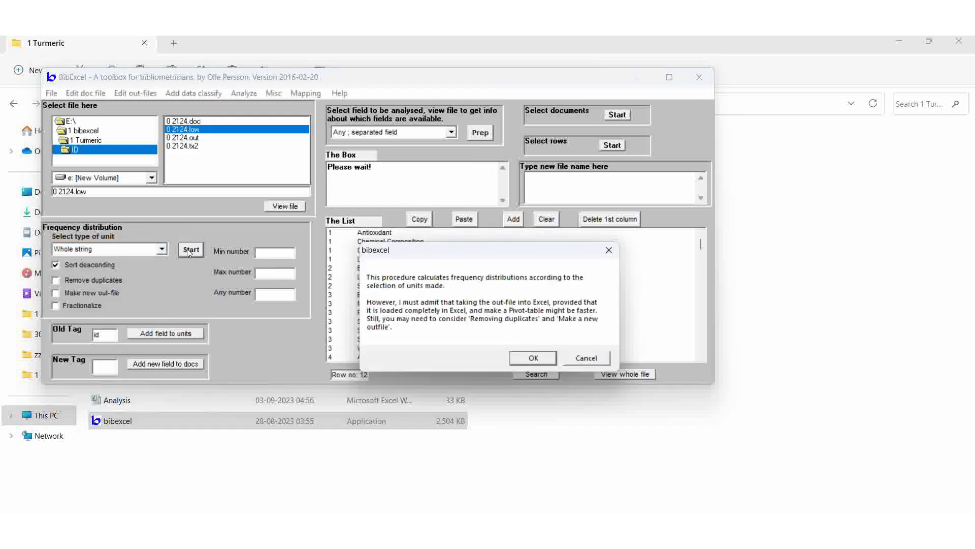
left_click(528, 358)
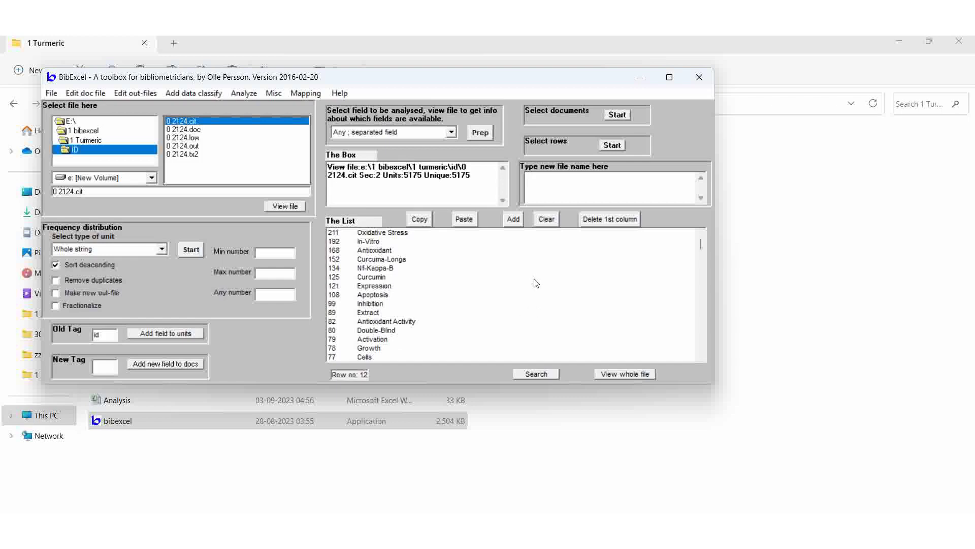
- Review the original 0 2124.tx2 records, checking the author and keyword lines
left_click(198, 155)
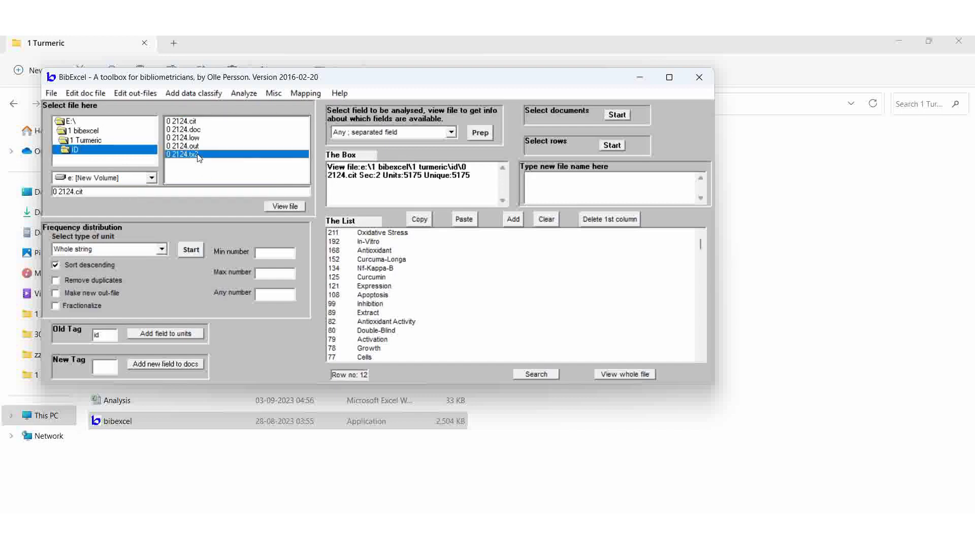
left_click(278, 207)
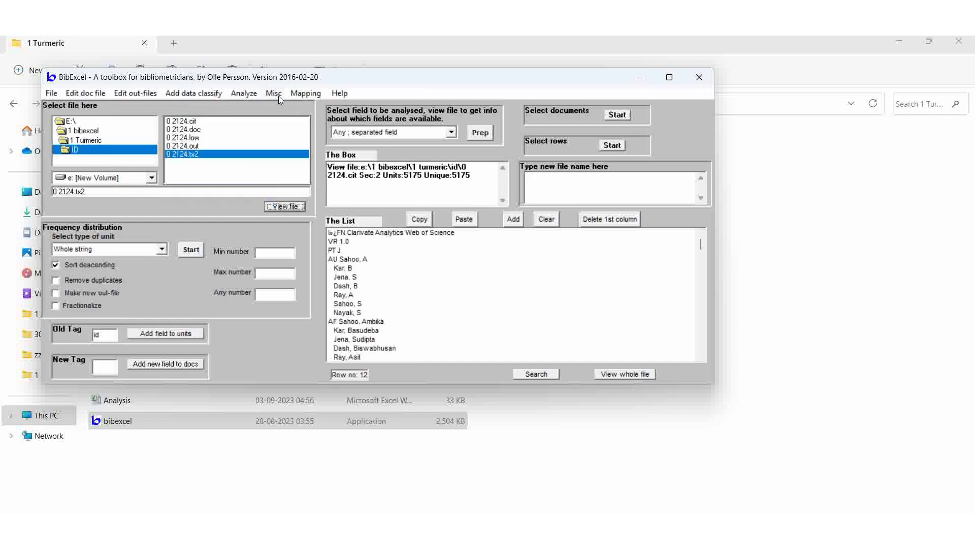
left_click(108, 340)
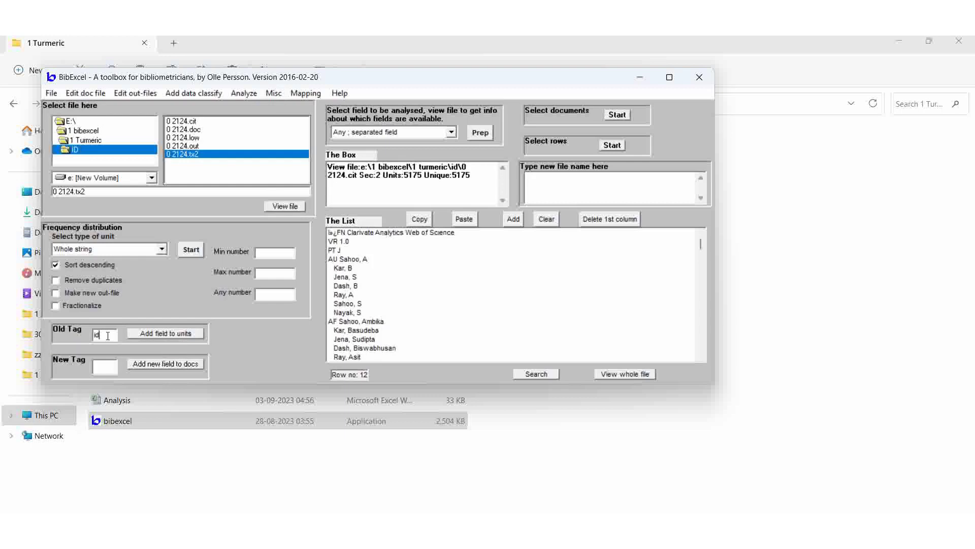
left_click(487, 314)
scroll(489, 319, "down", 2)
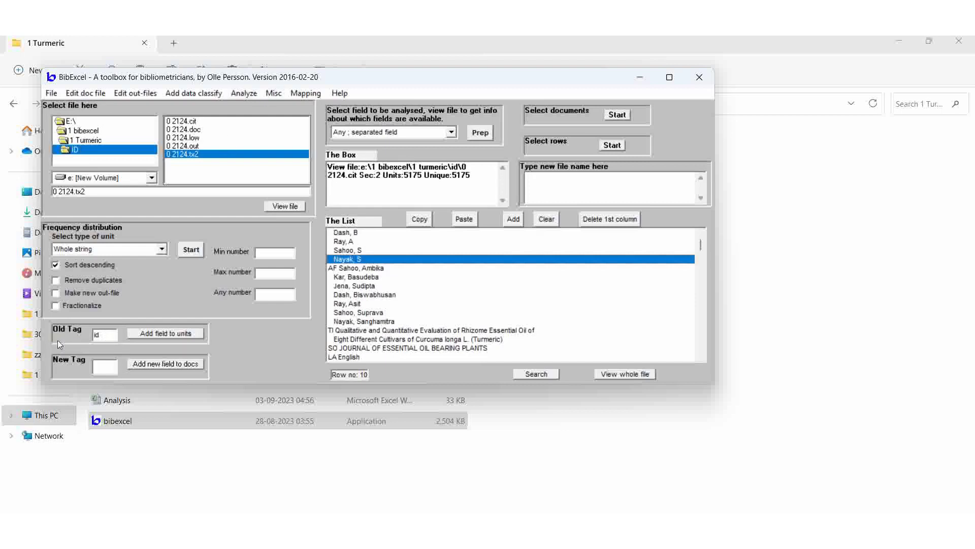
left_click(399, 295)
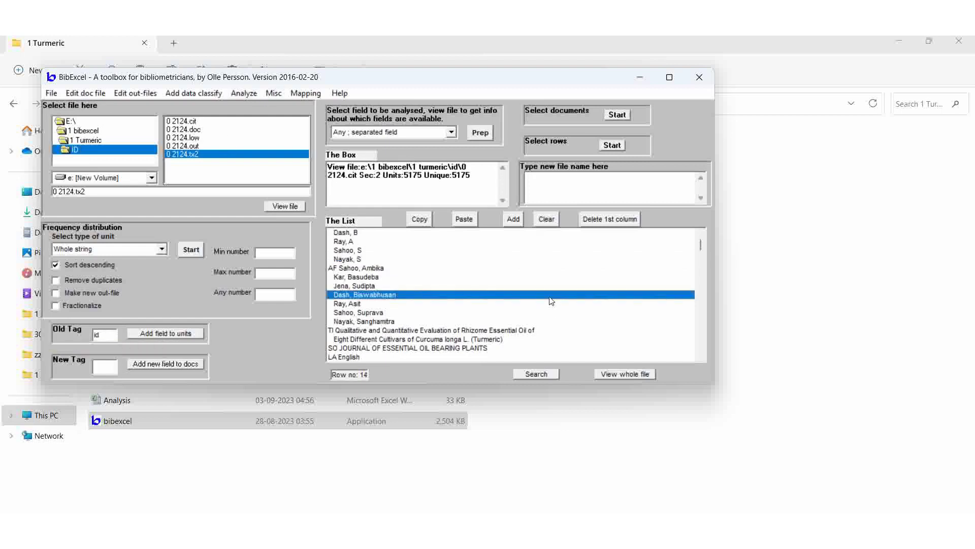
scroll(552, 301, "down", 3)
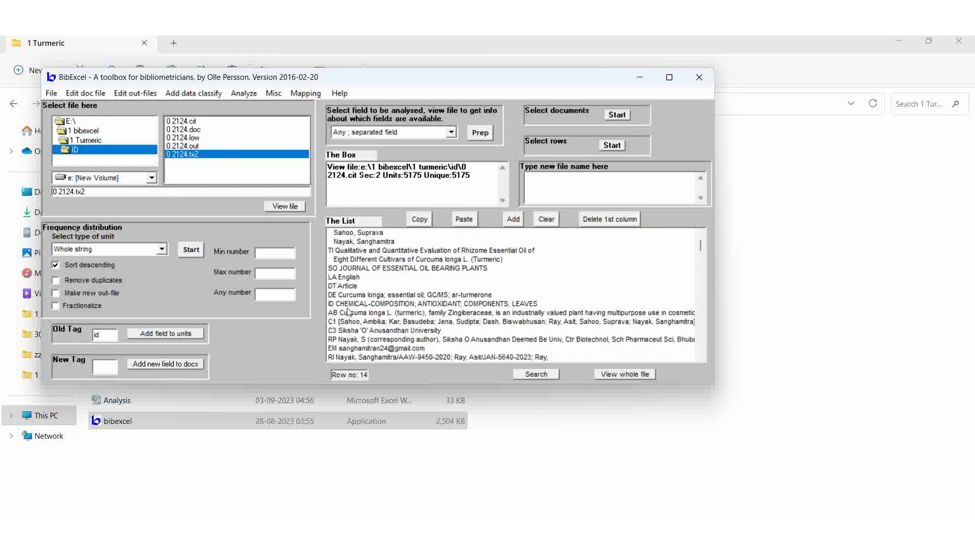
left_click(350, 304)
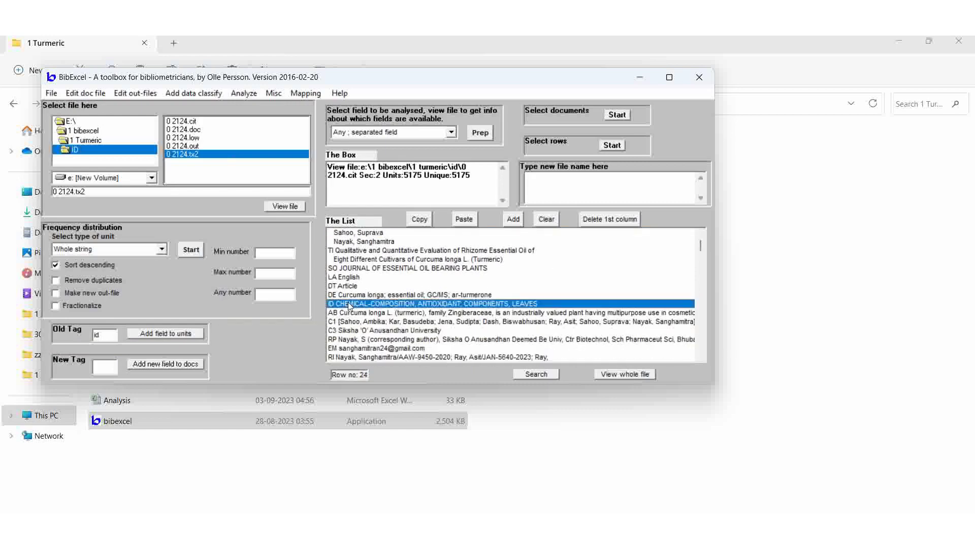
- Browse the Misc conversion menu without choosing, then view 0 2124.doc and 0 2124.out
left_click(270, 94)
mouse_move(289, 108)
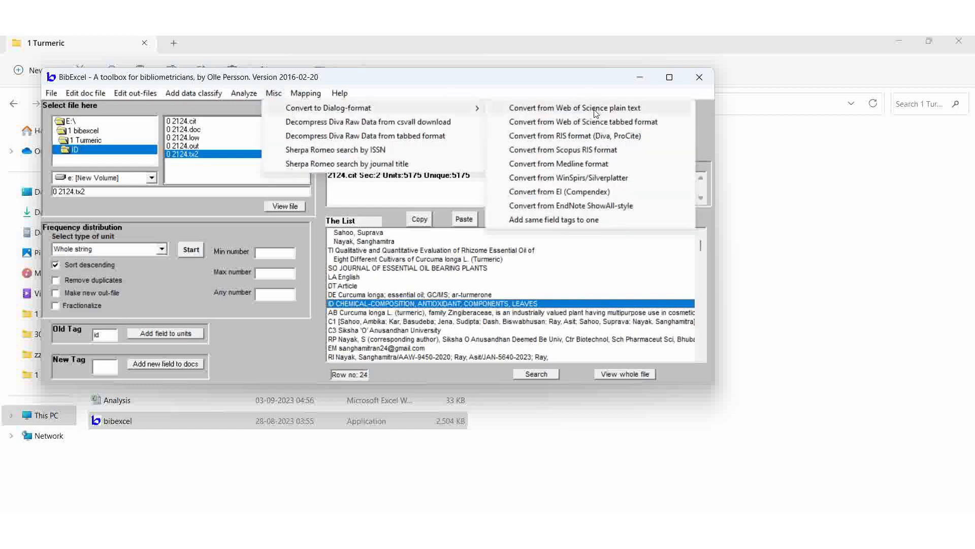
left_click(584, 259)
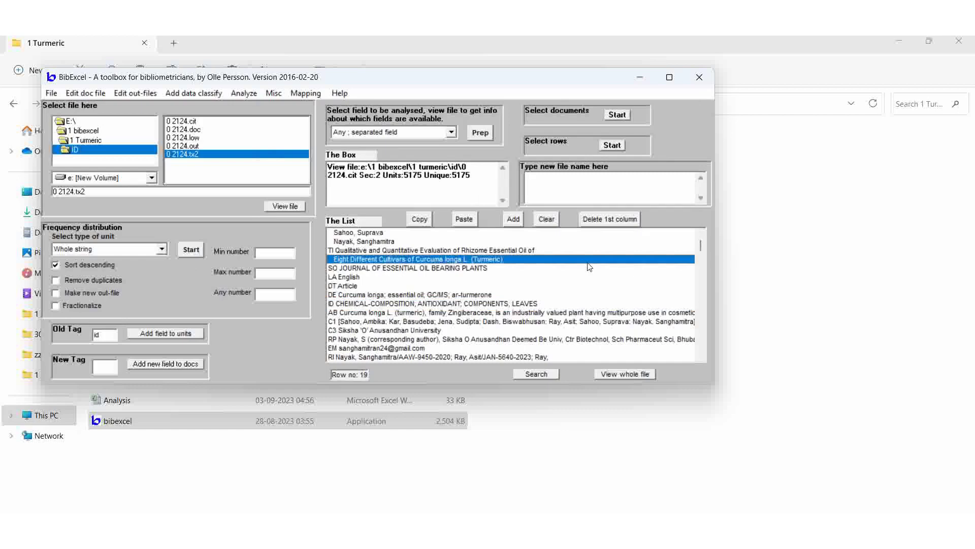
left_click(198, 130)
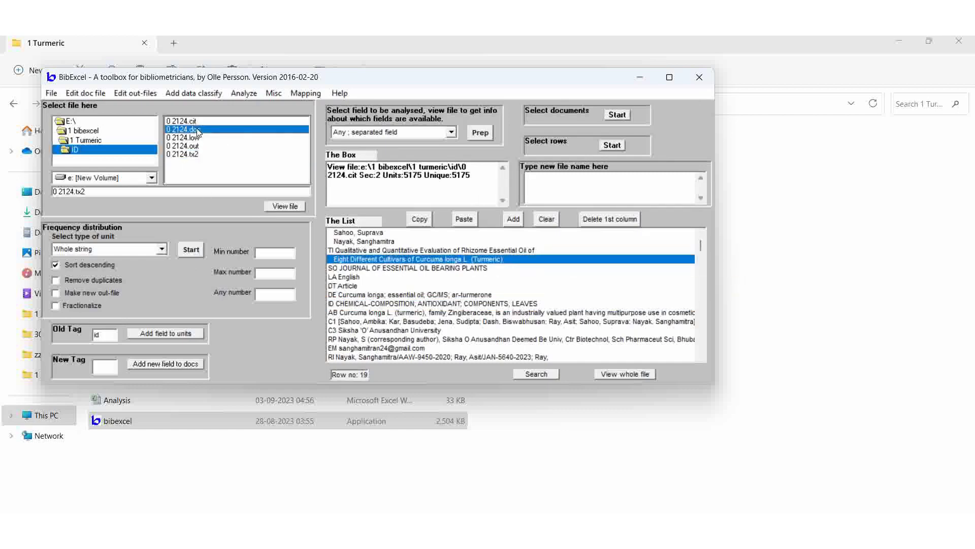
left_click(292, 207)
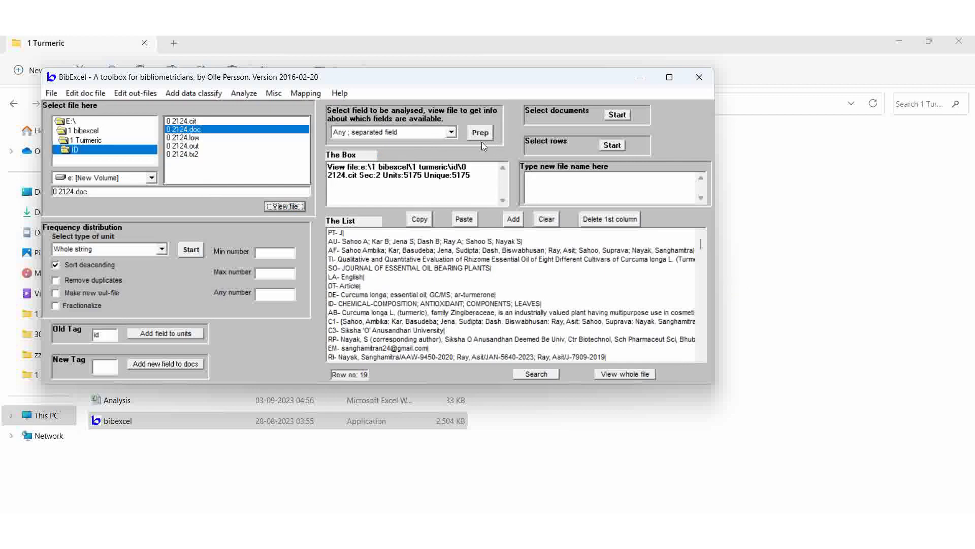
left_click(193, 147)
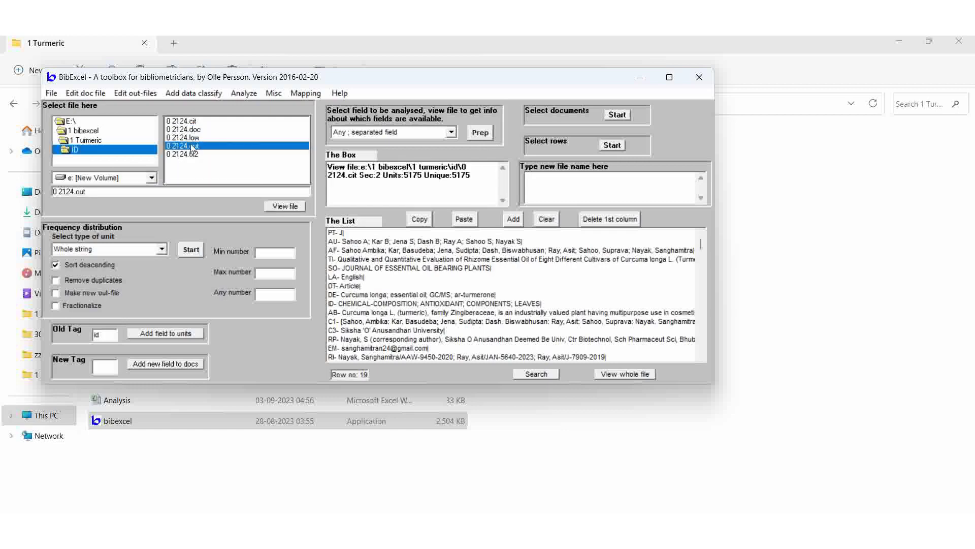
left_click(282, 206)
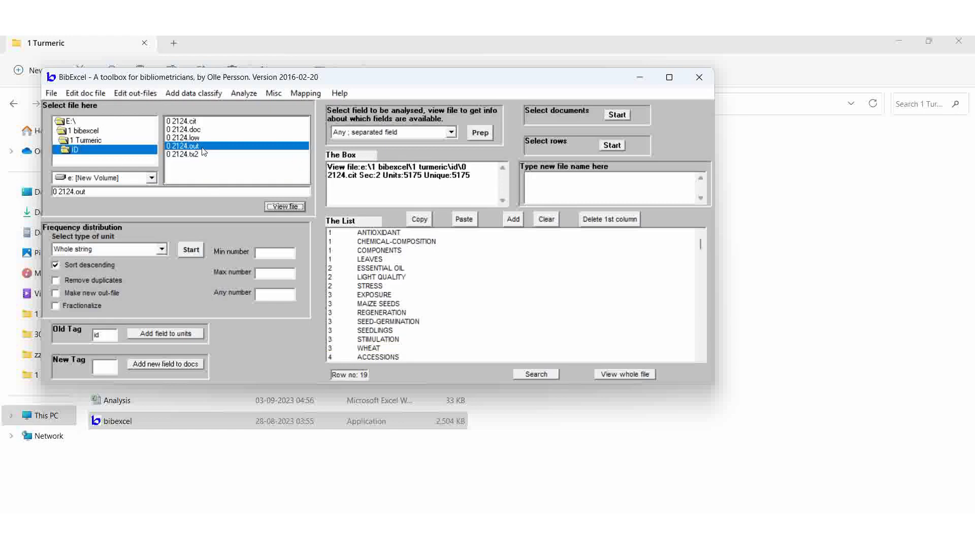
- Check the case-conversion menu, then view 0 2124.low and the 0 2124.cit frequency list
left_click(142, 96)
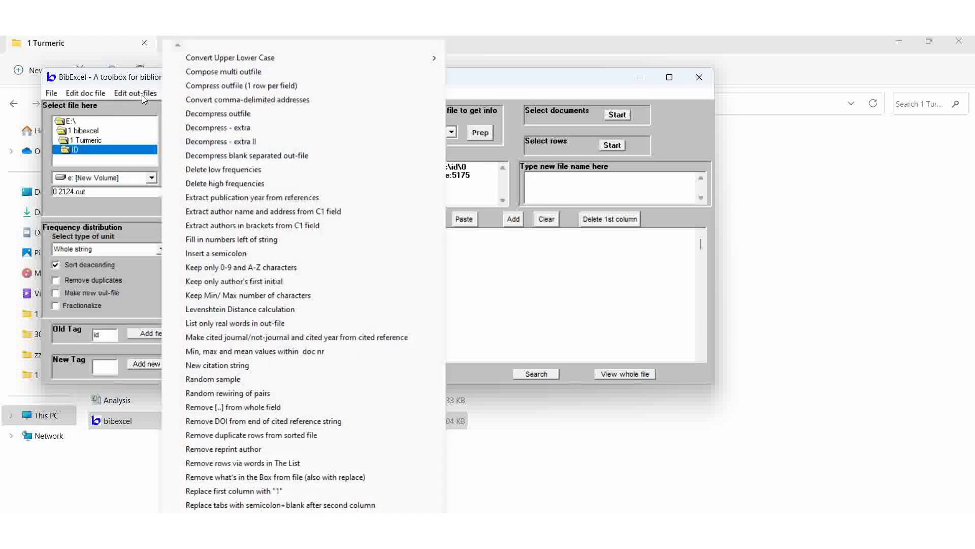
mouse_move(209, 58)
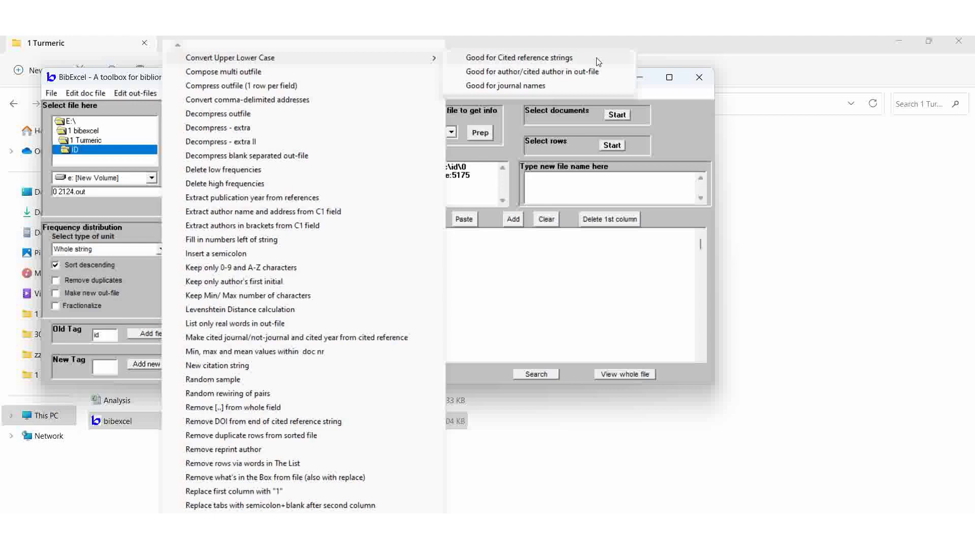
left_click(567, 305)
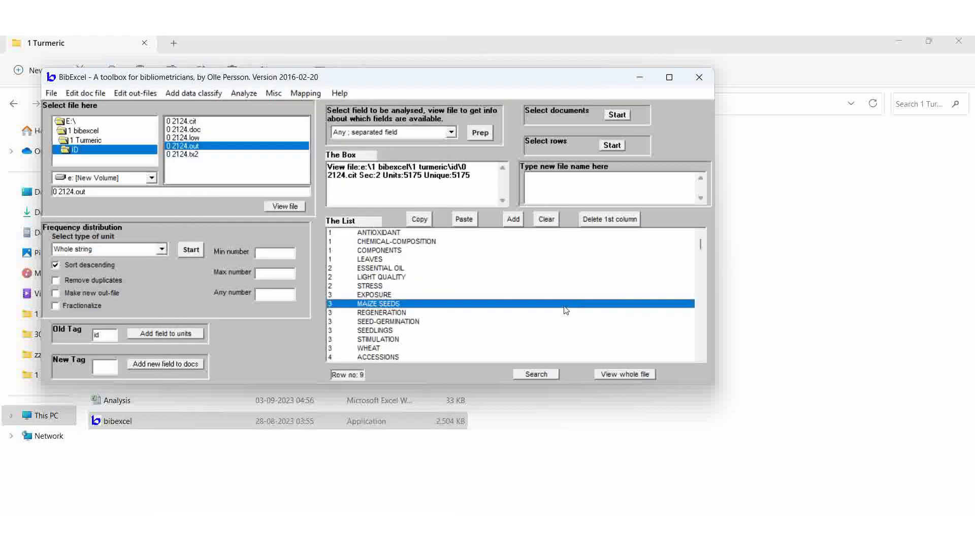
left_click(193, 138)
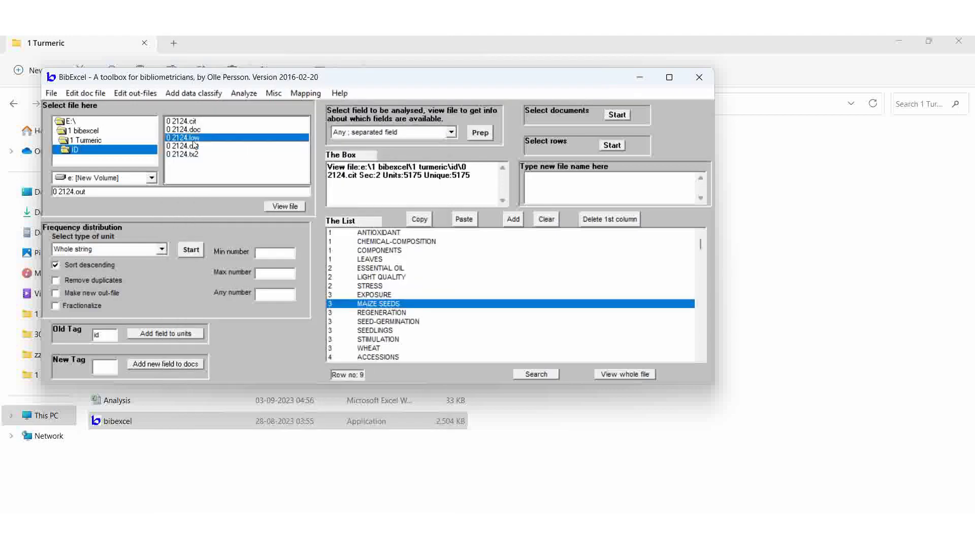
left_click(279, 208)
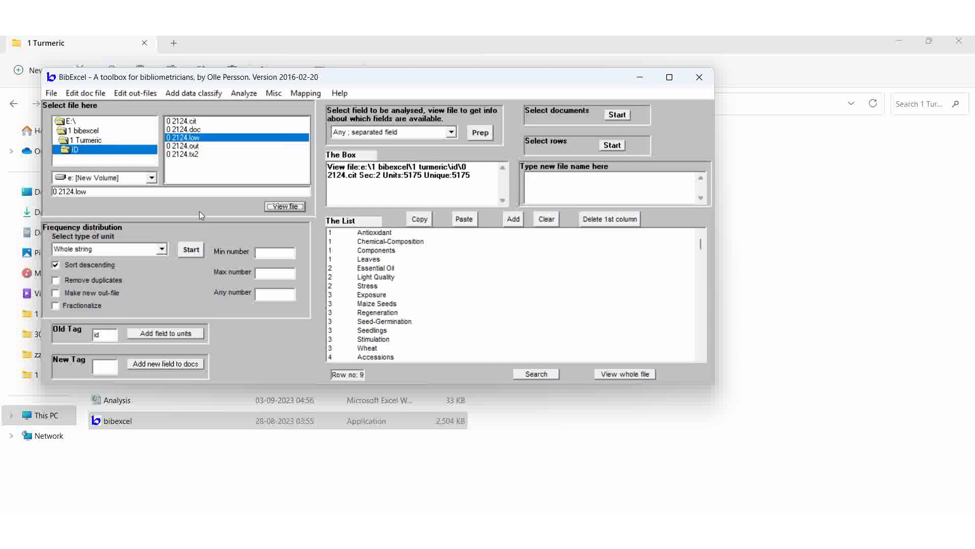
left_click(192, 122)
left_click(294, 210)
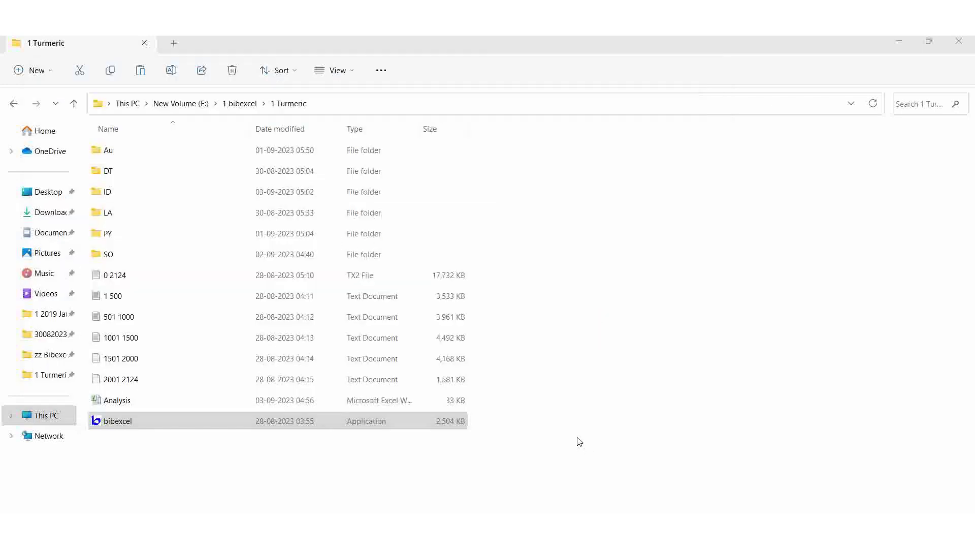
- Open the 0 2124 CIT frequency file from ID in Notepad, select all its text, and switch to Excel
left_click(579, 441)
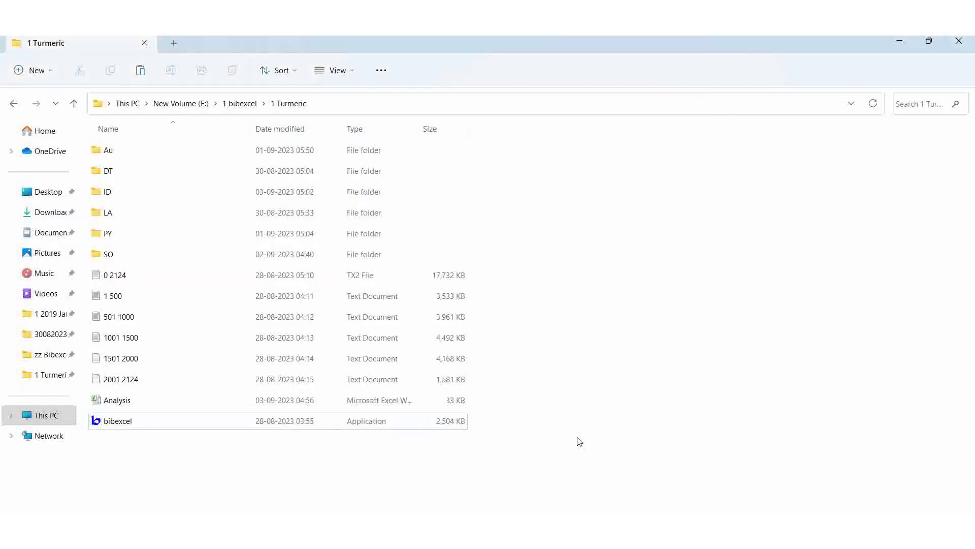
left_click(118, 197)
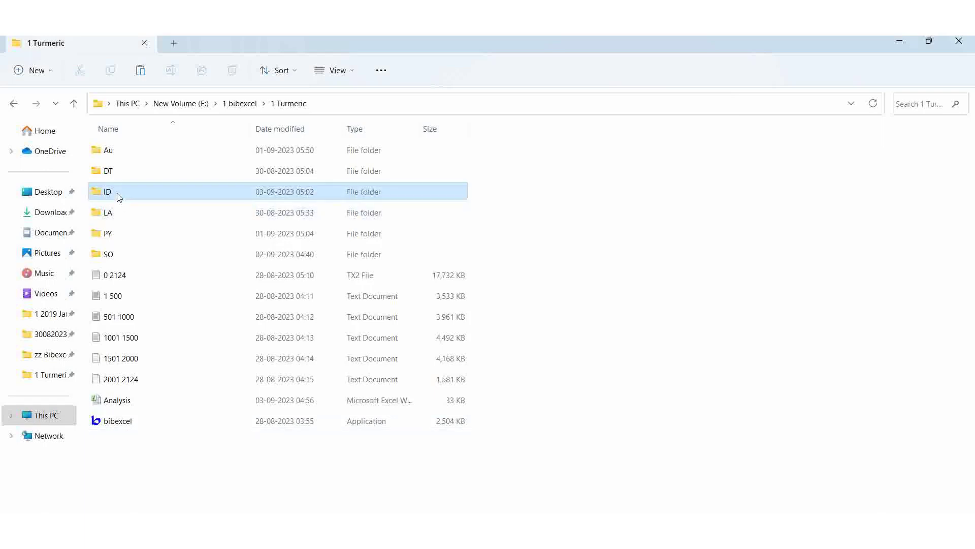
double_click(118, 197)
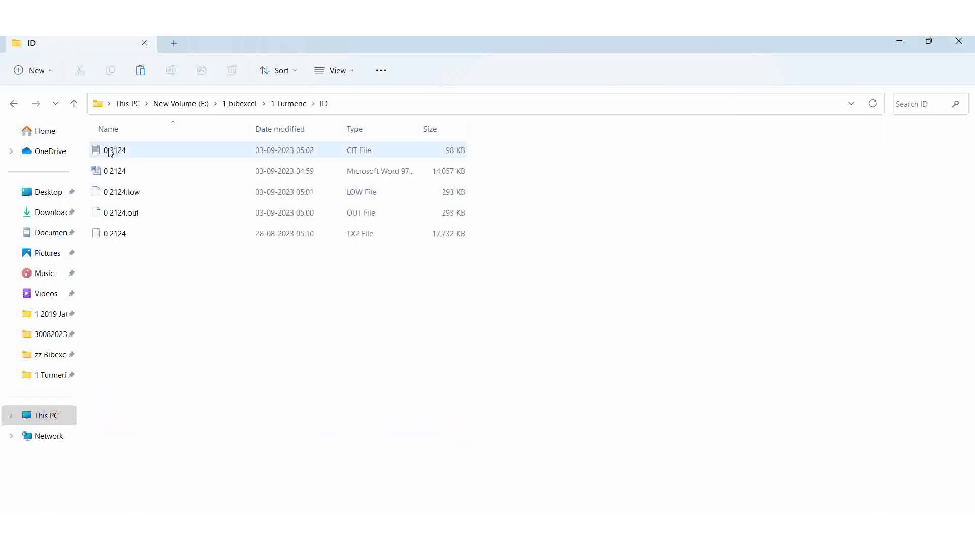
double_click(111, 152)
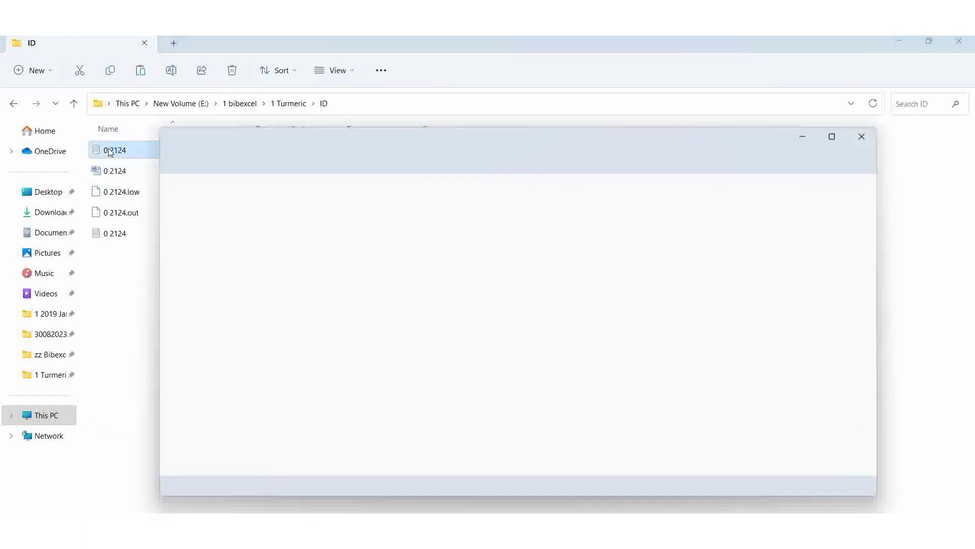
left_click(479, 362)
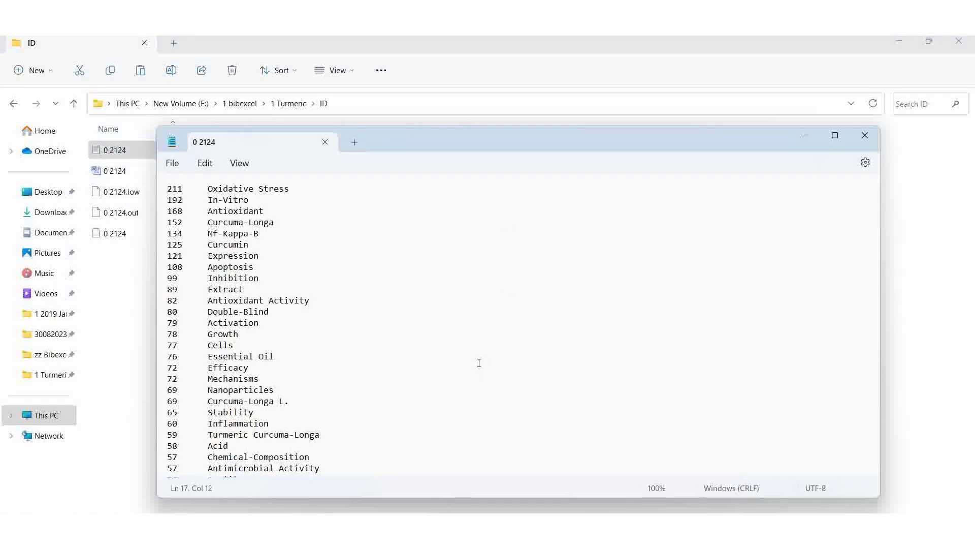
key("ctrl+a")
key("ctrl+c")
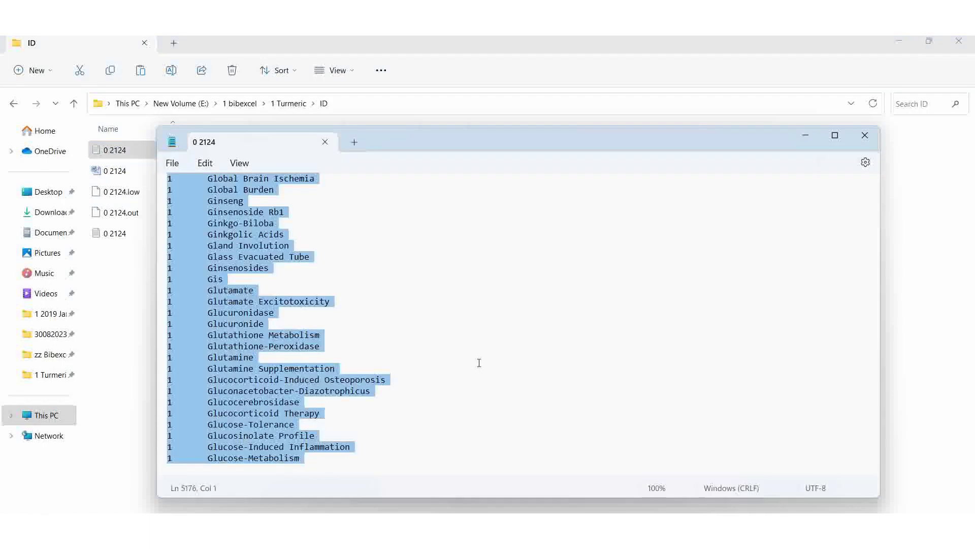
mouse_move(529, 508)
left_click(627, 485)
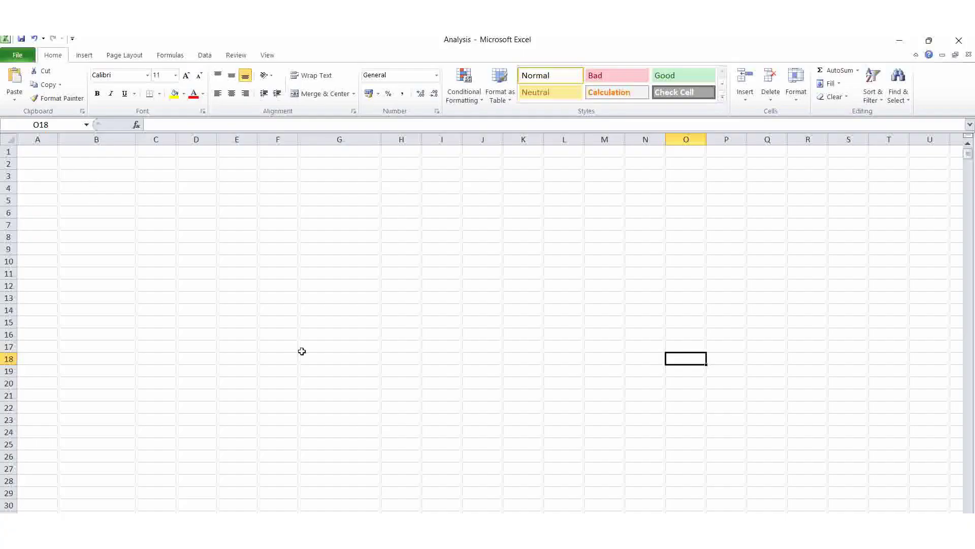
- Paste the keyword counts and names at A1, confirm they end at row 5175, and return to the top
left_click(44, 152)
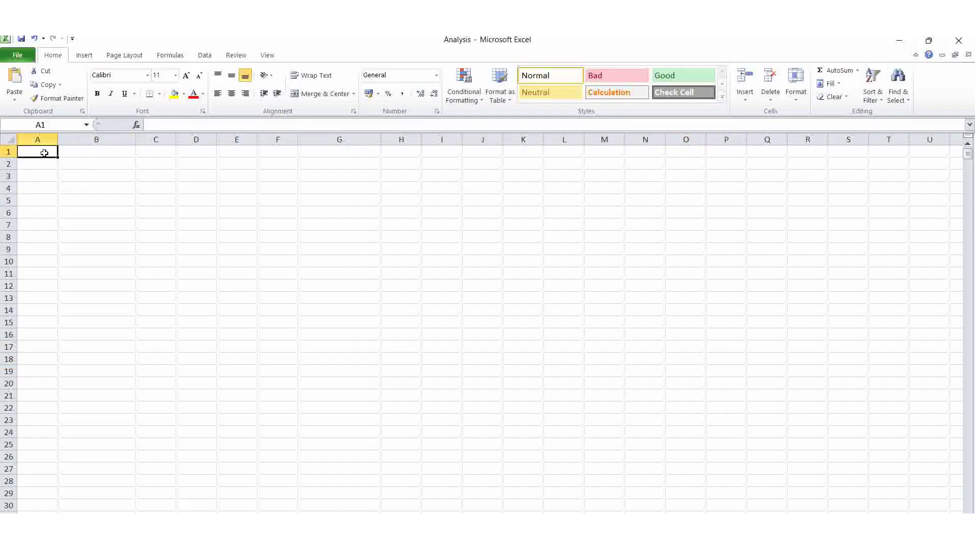
key("ctrl+v")
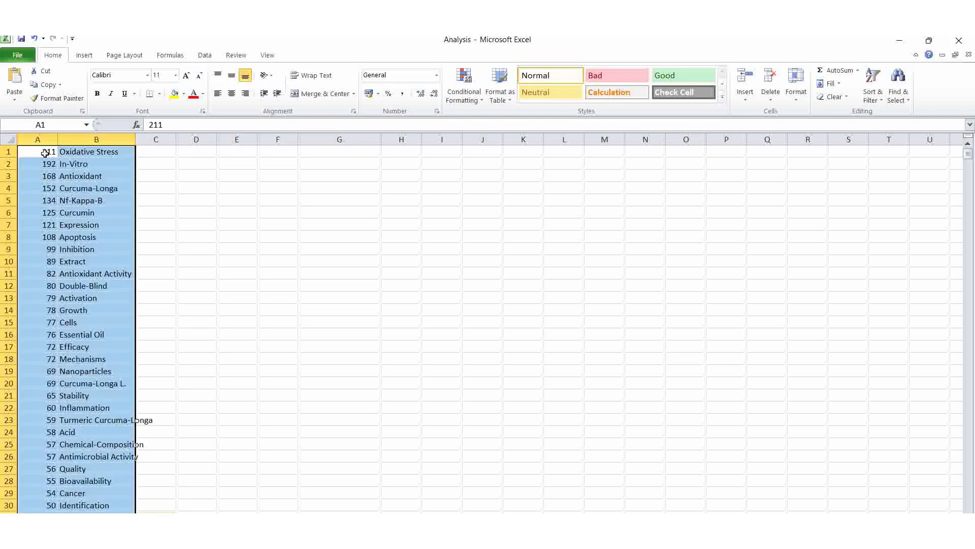
left_click(311, 216)
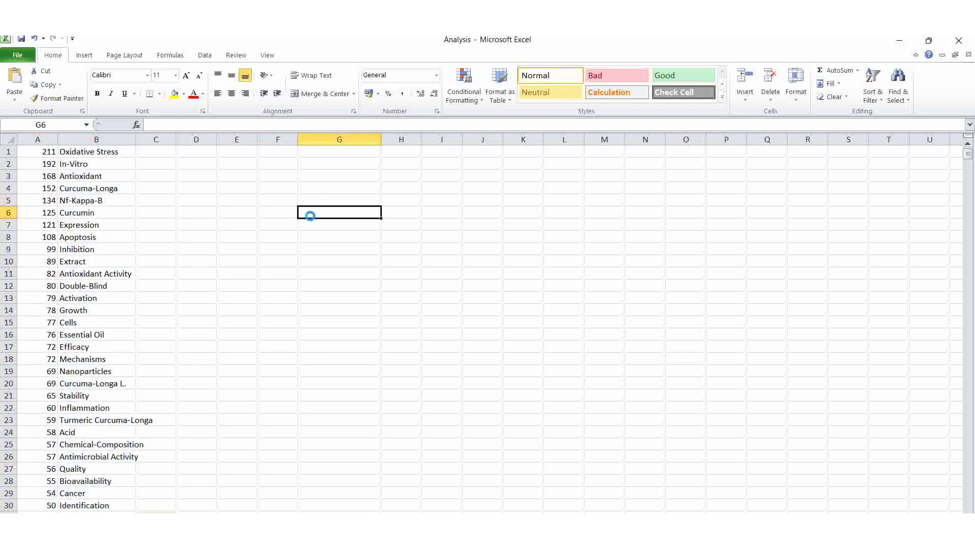
left_click(45, 152)
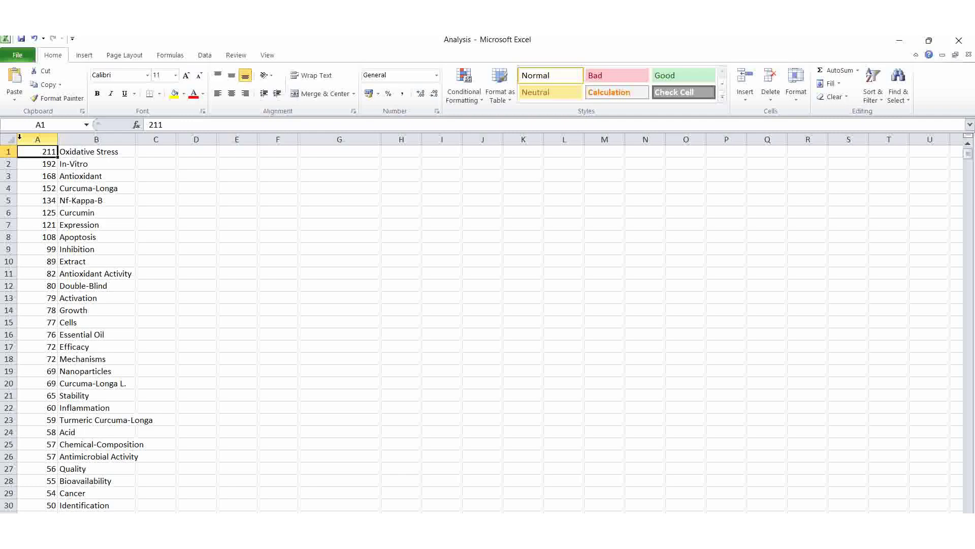
key("ctrl+shift+Down")
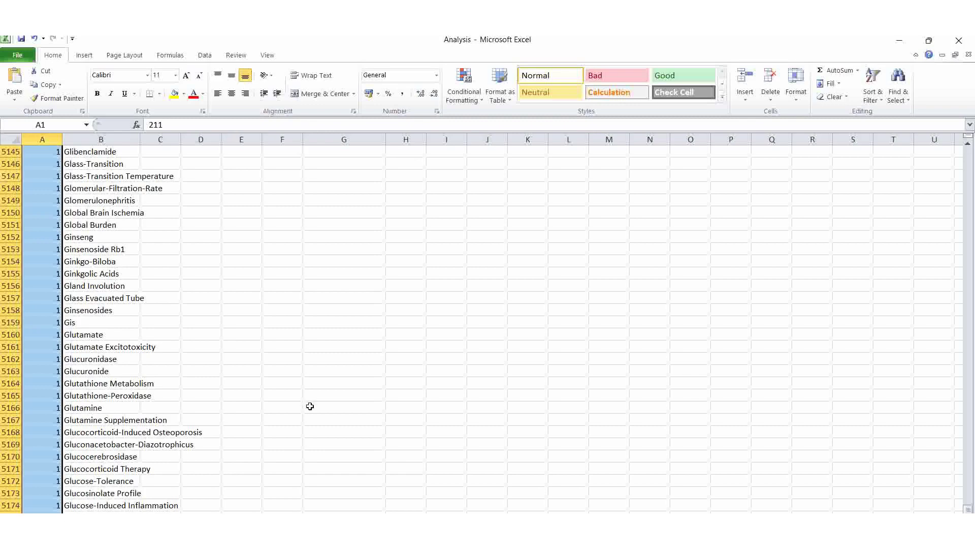
scroll(311, 406, "down", 3)
scroll(313, 408, "down", 1)
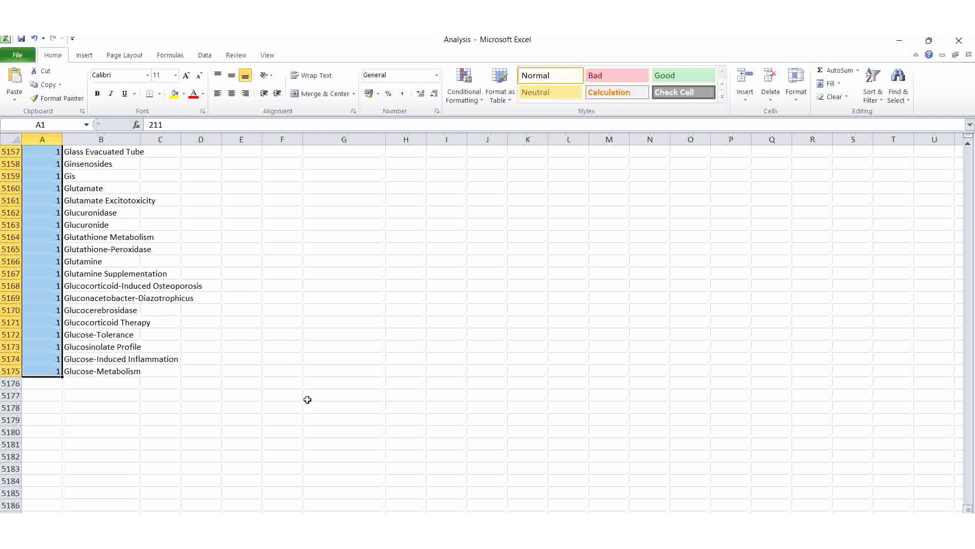
key("ctrl+Home")
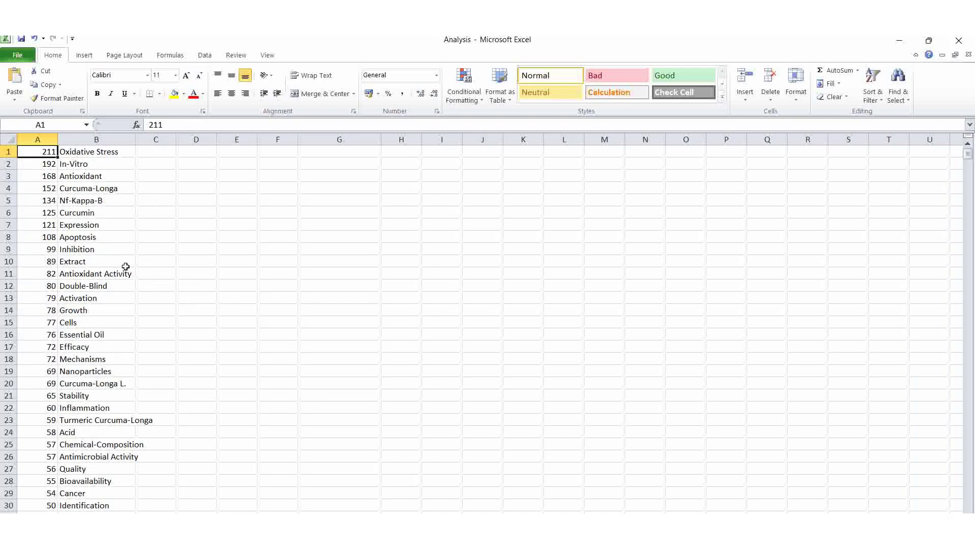
- Jump to the end of the keyword list and type a '5175 Key W' note in a blank cell
left_click(255, 167)
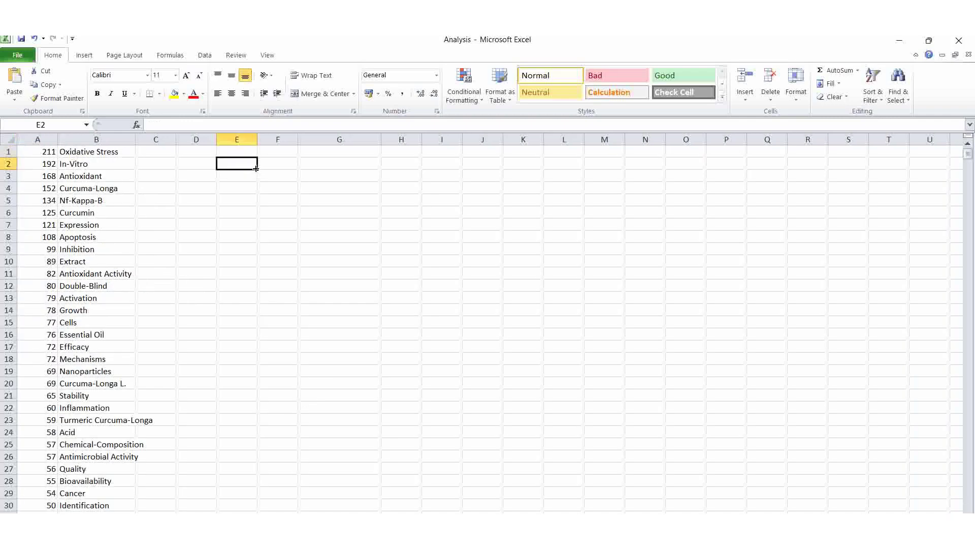
key("ctrl+End")
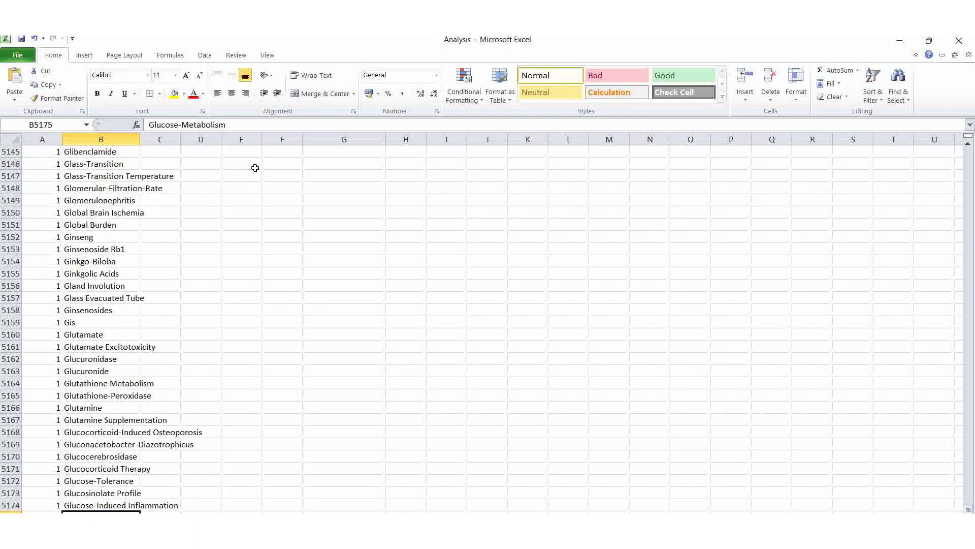
left_click(254, 167)
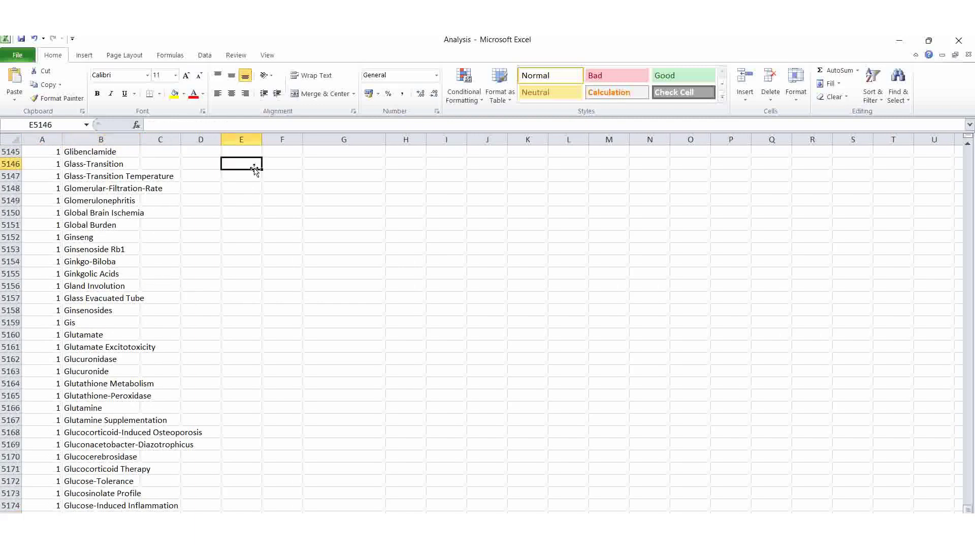
type("5175")
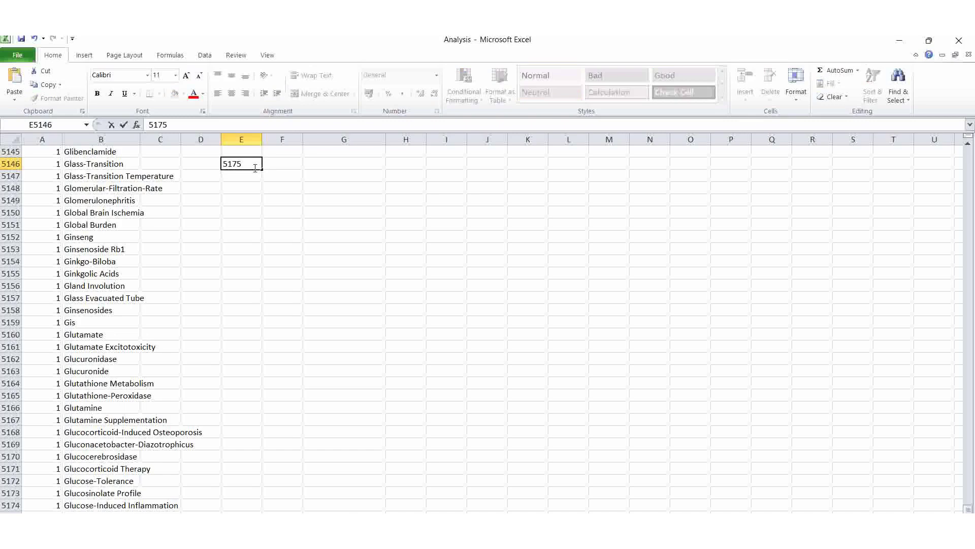
type(" Key Words")
left_click(391, 235)
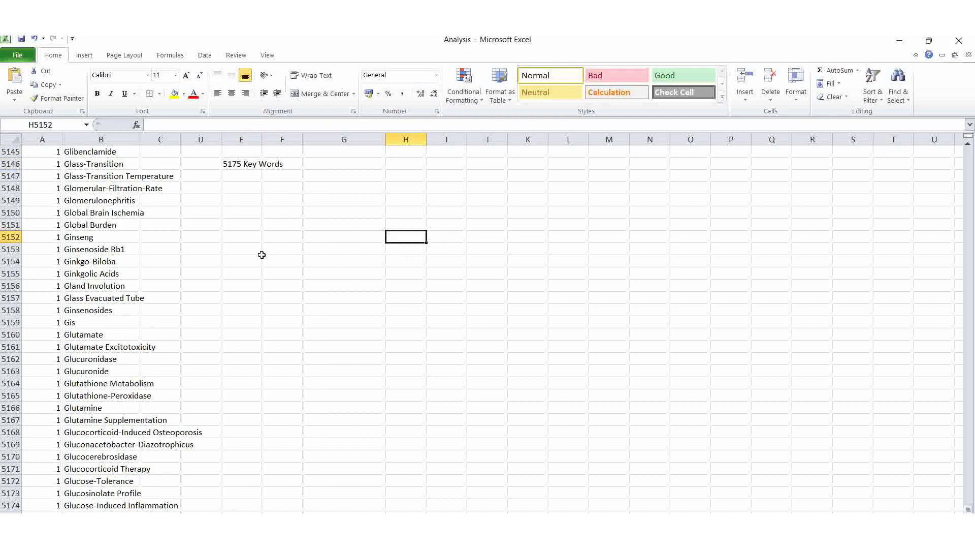
left_click(240, 164)
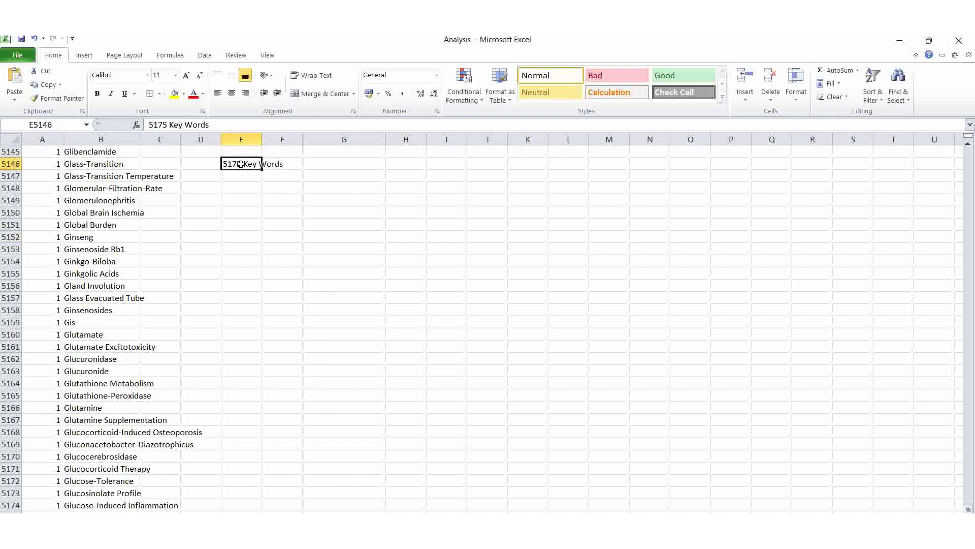
key("ctrl+Home")
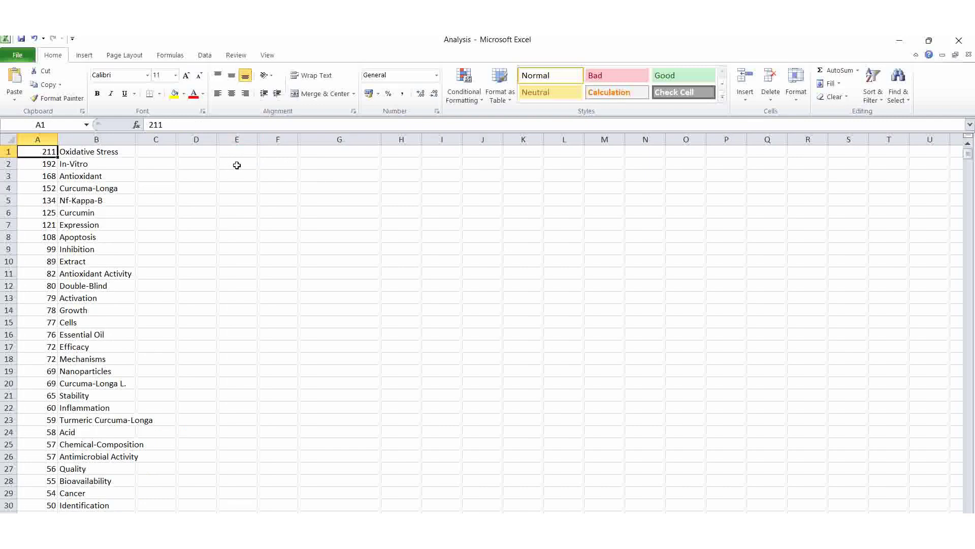
- Enter '5175 Key Words' in cell D2 and widen column D to fit it
left_click(199, 165)
type("5175 Key Words")
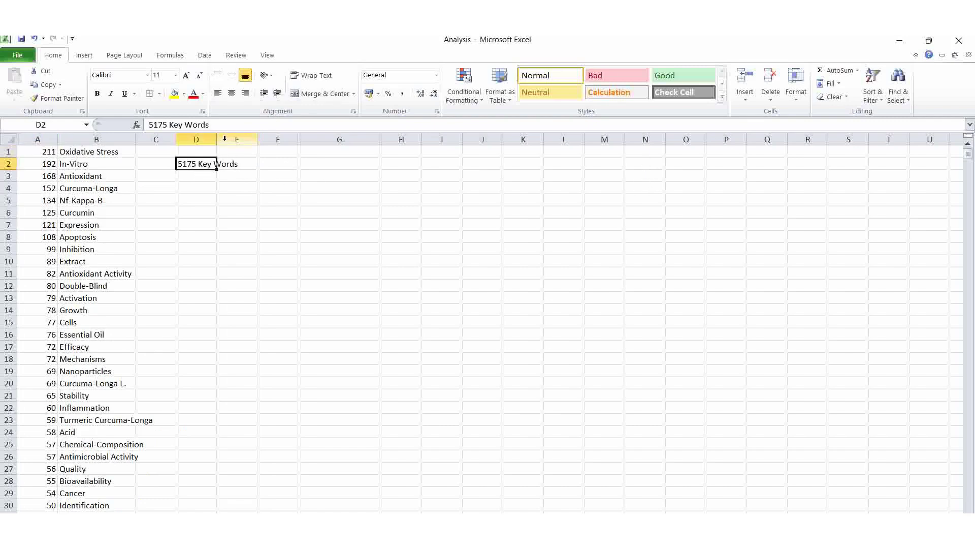
left_click_drag(216, 139, 237, 139)
left_click(337, 195)
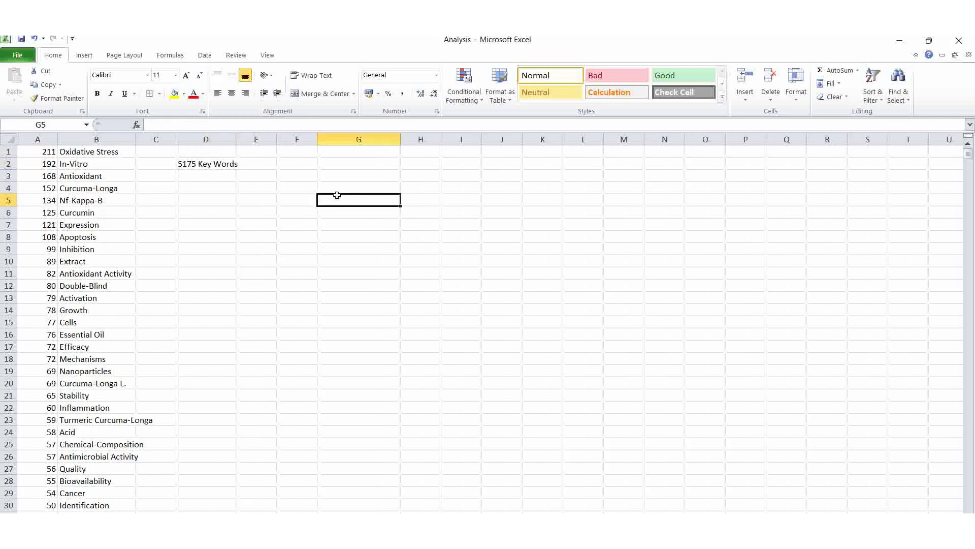
- Copy the top 30 counts and keywords (A1:B30) and paste them starting at F3
left_click(45, 151)
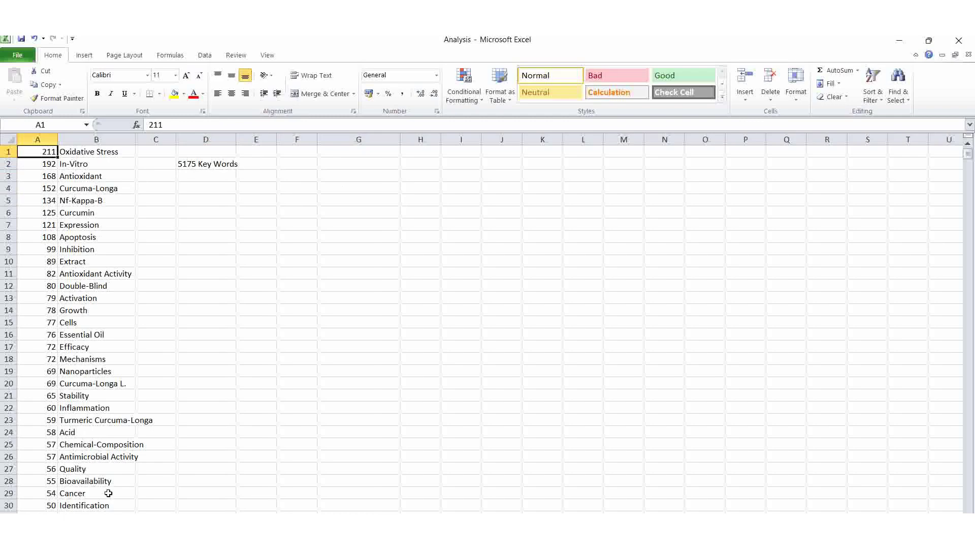
scroll(81, 481, "down", 1)
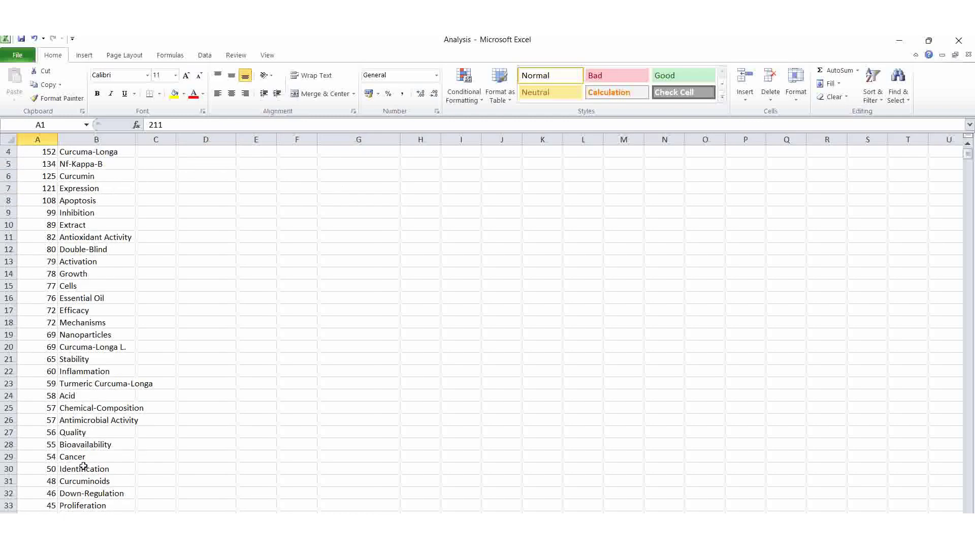
left_click(78, 470, "shift")
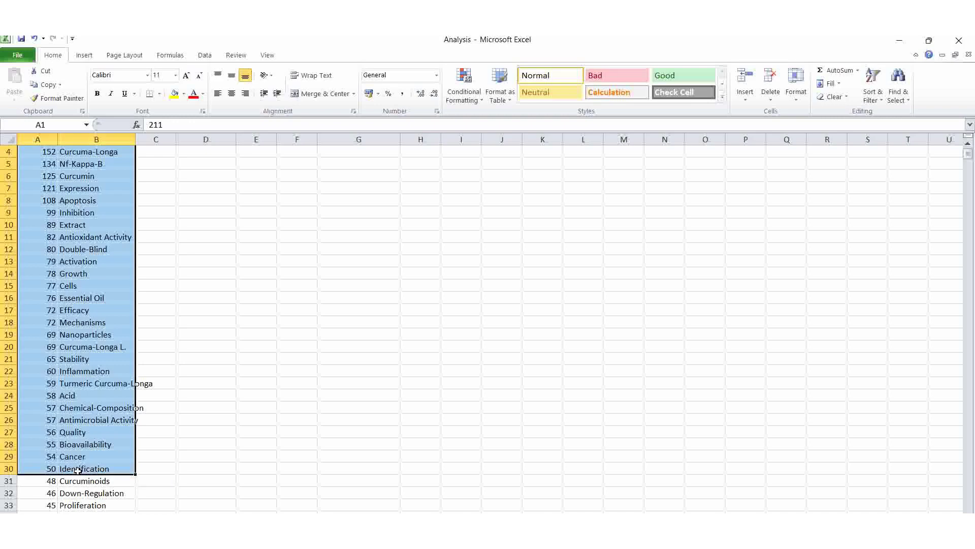
key("ctrl+c")
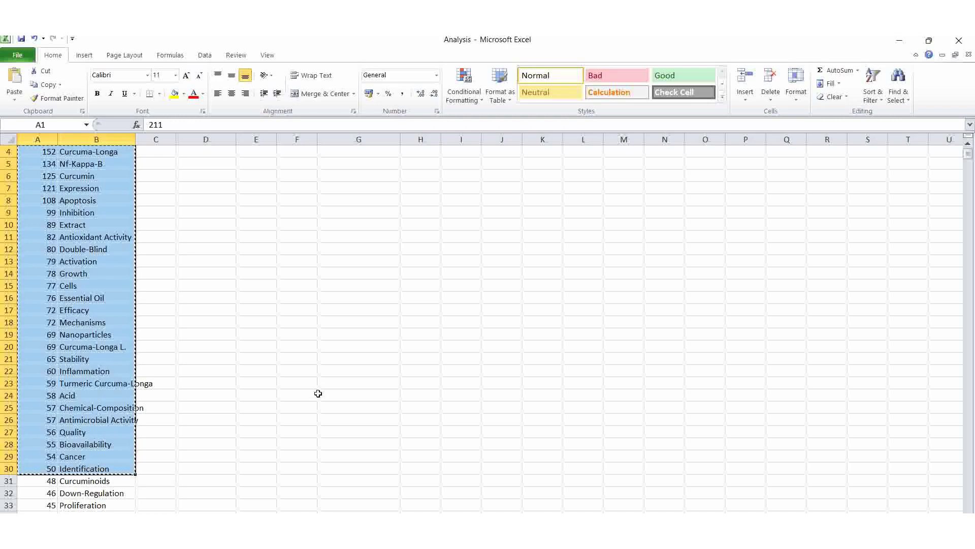
scroll(318, 393, "up", 1)
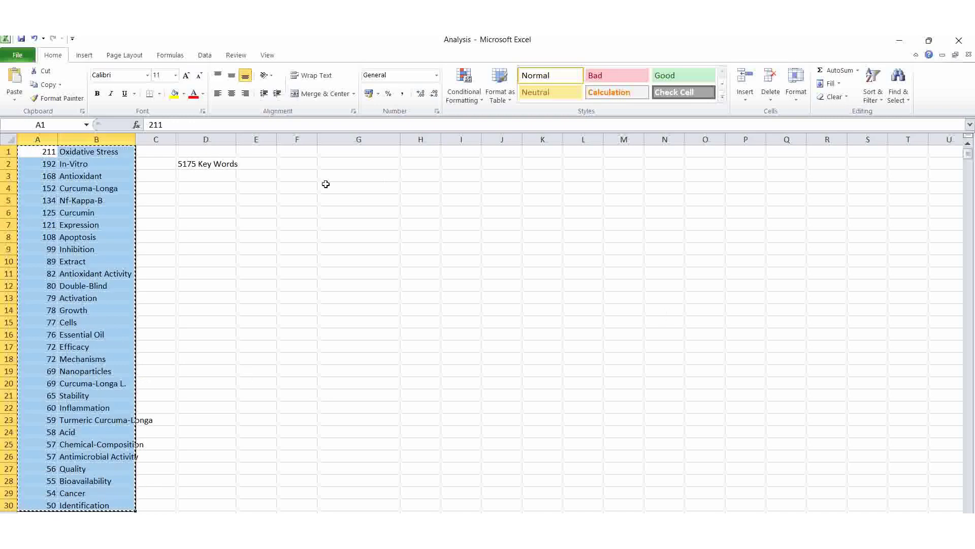
left_click(293, 174)
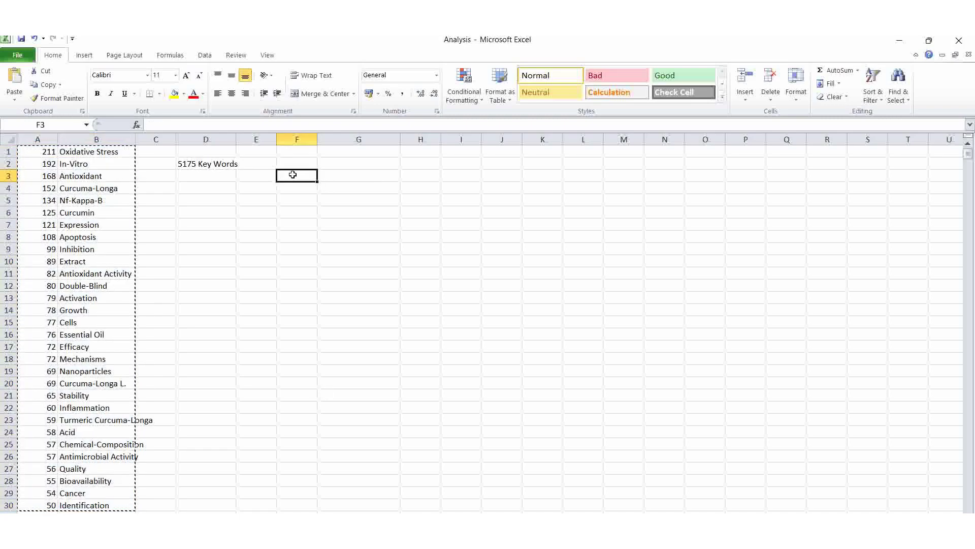
key("ctrl+v")
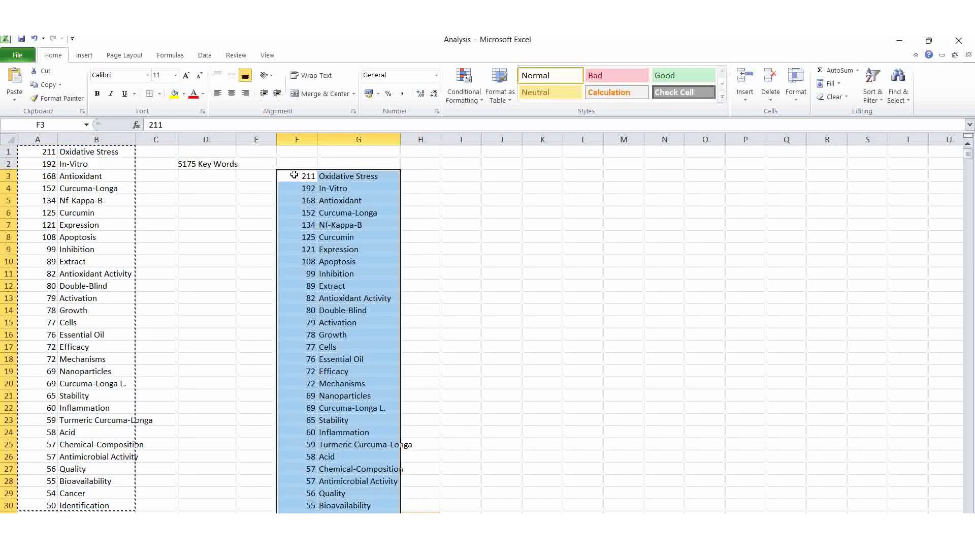
left_click(470, 189)
- Move the pasted counts from F3:F32 into column H starting at H3
left_click(301, 174)
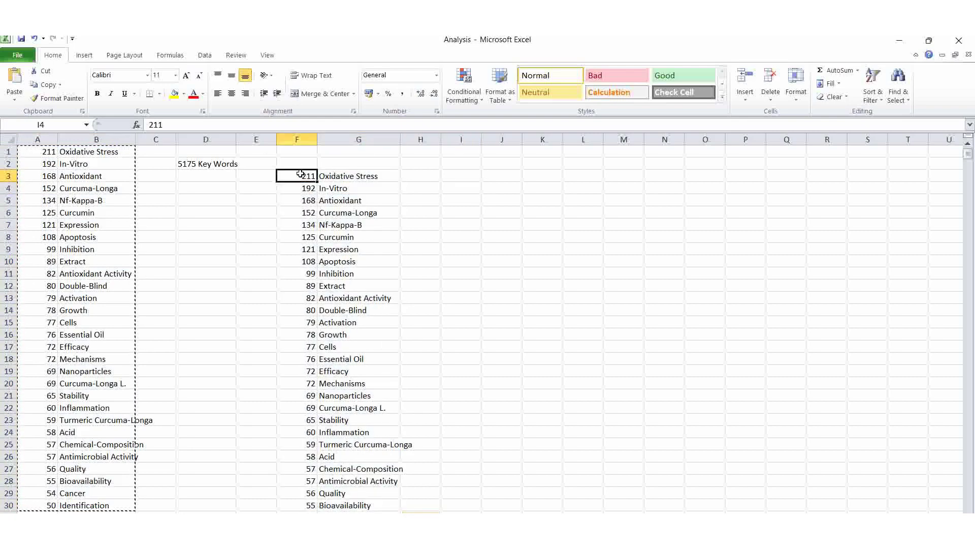
scroll(274, 426, "down", 1)
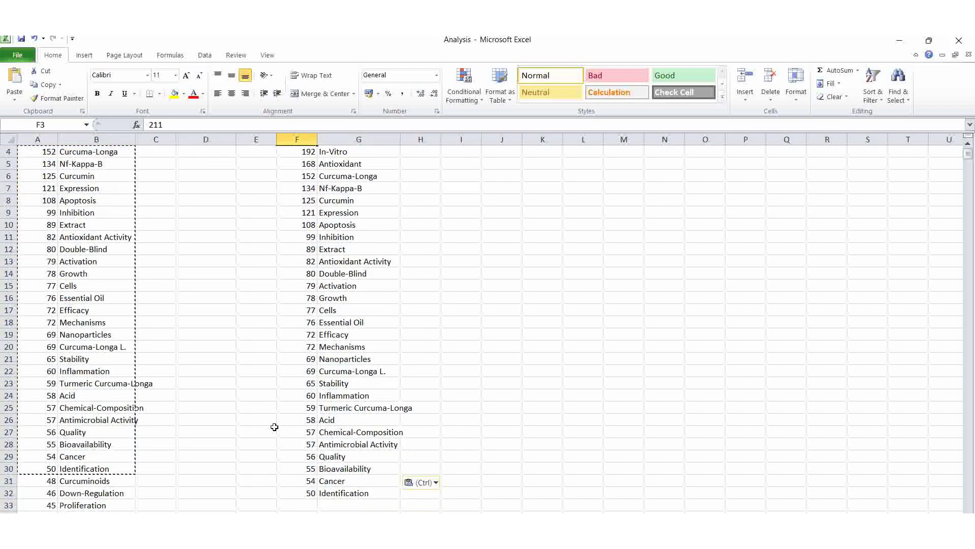
left_click(293, 493, "shift")
scroll(293, 493, "up", 1)
key("ctrl+c")
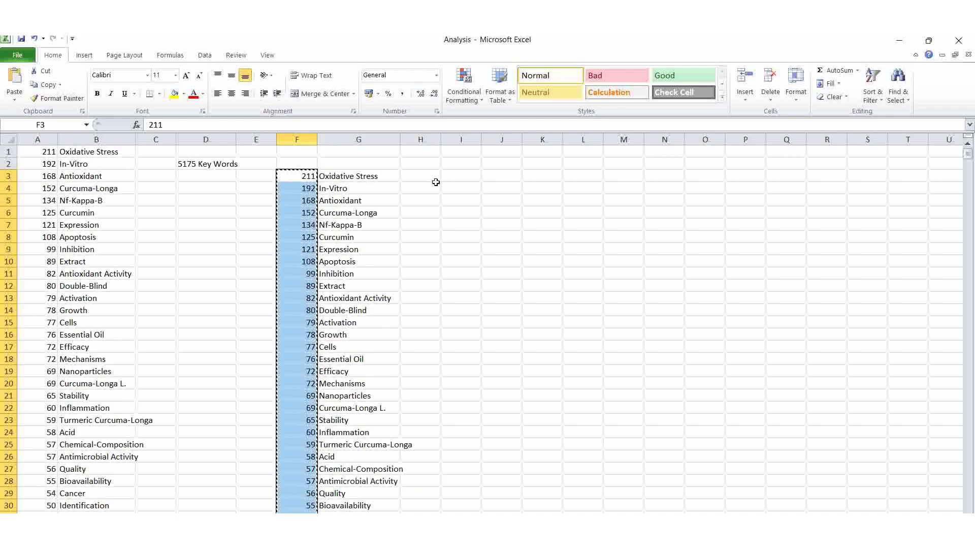
left_click(433, 178)
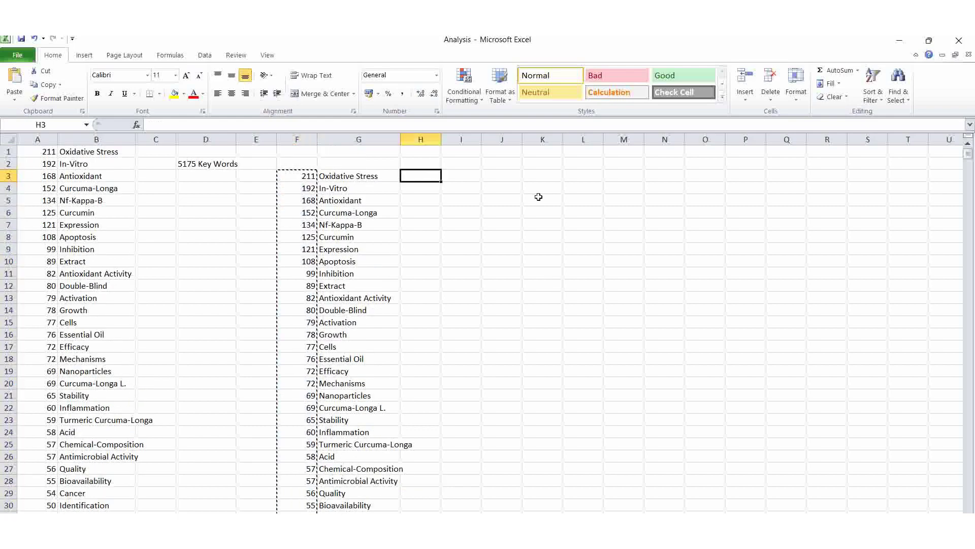
key("ctrl+v")
left_click(538, 270)
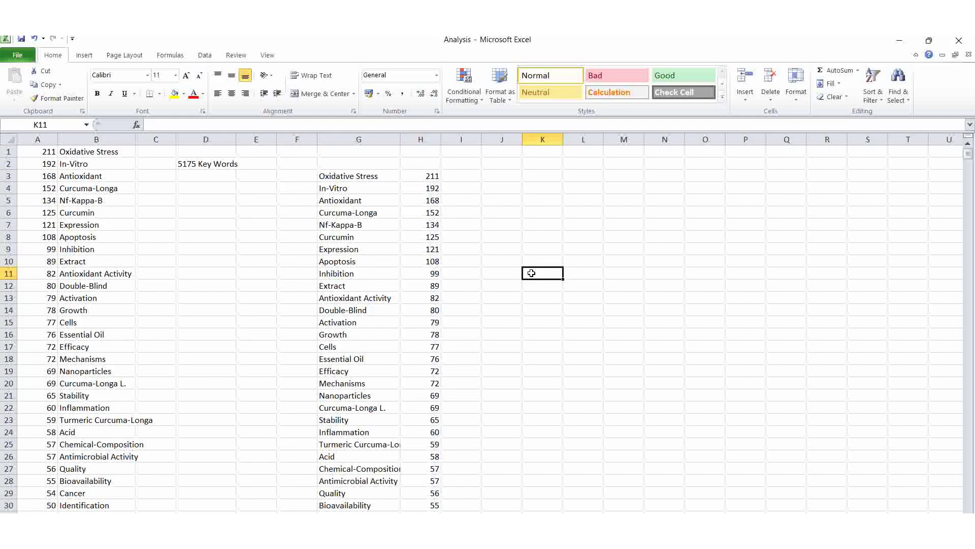
- Select the top 30 names and counts in G3:H32 and insert a basic 2-D Line chart
scroll(528, 246, "down", 1)
scroll(529, 246, "up", 1)
left_click(338, 177)
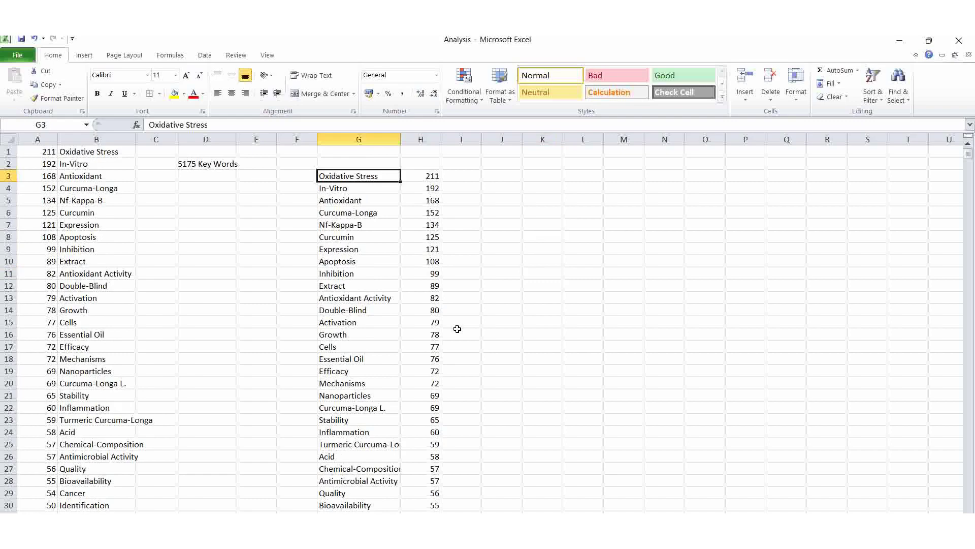
scroll(457, 329, "down", 1)
left_click(431, 489, "shift")
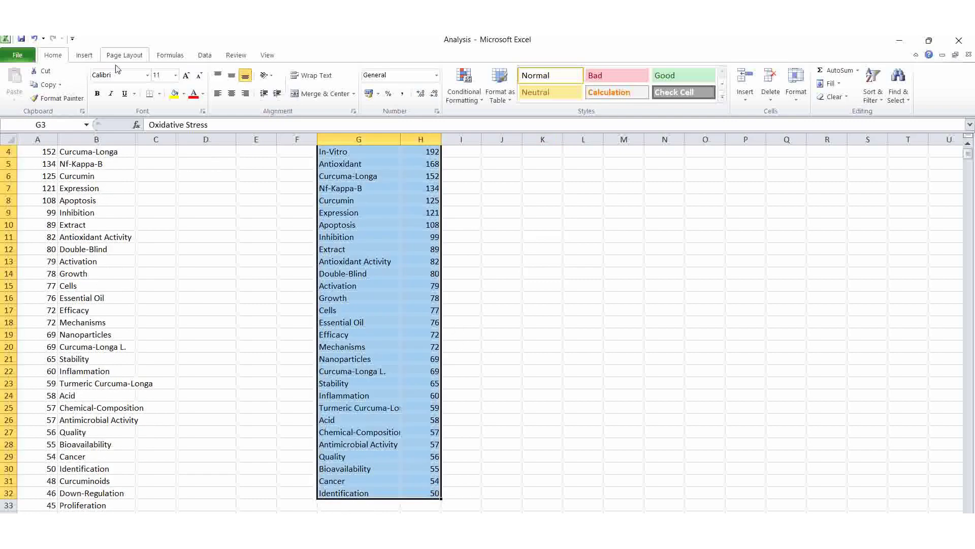
left_click(88, 59)
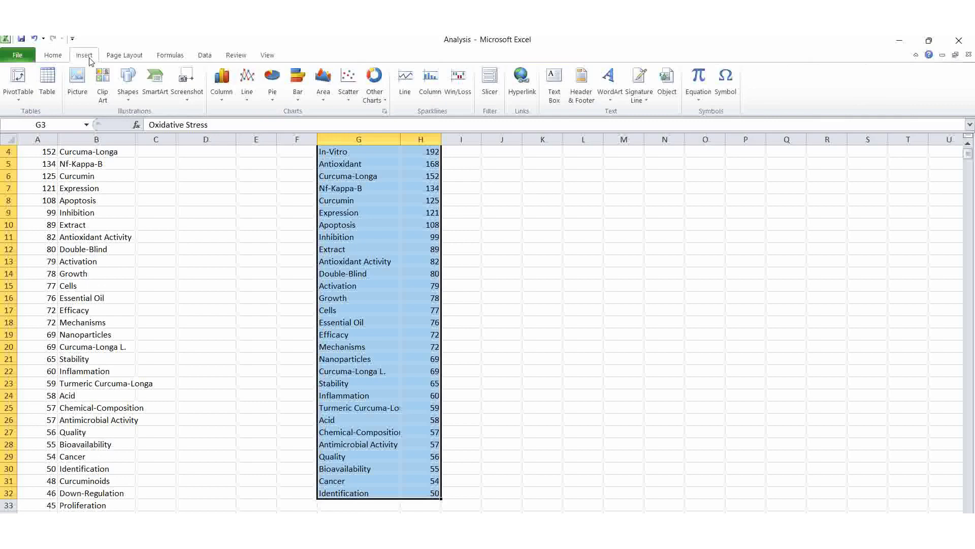
left_click(250, 102)
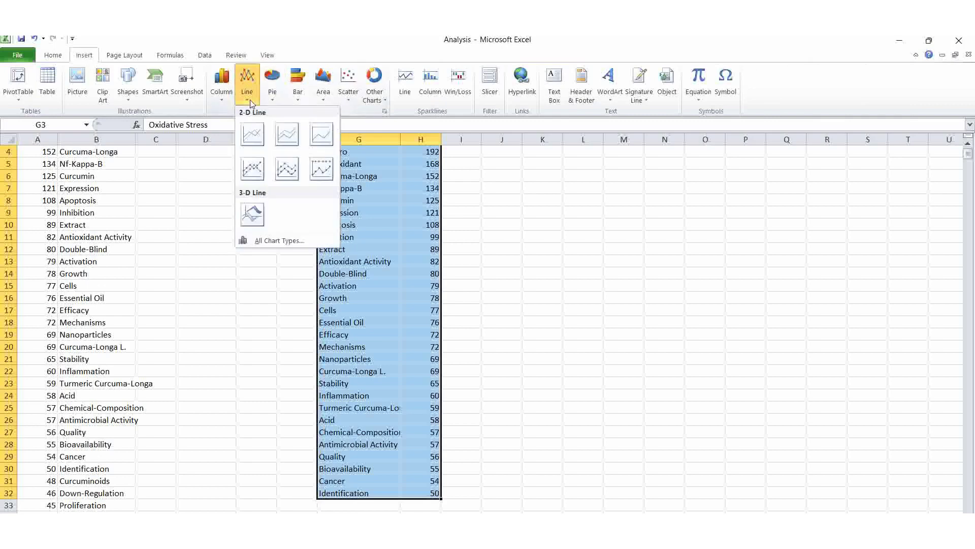
left_click(253, 133)
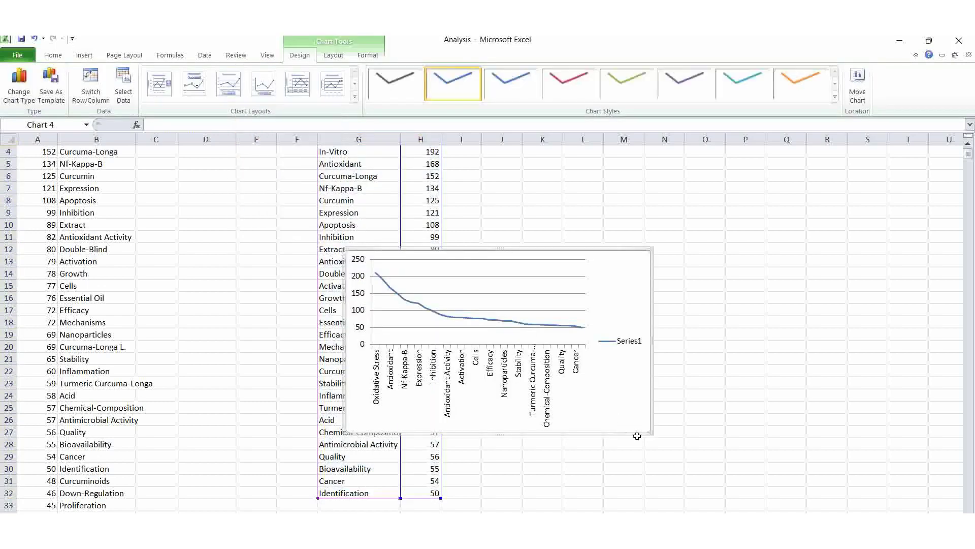
- Enlarge the line chart wider and taller so every keyword label shows
left_click_drag(651, 431, 699, 456)
left_click(737, 239)
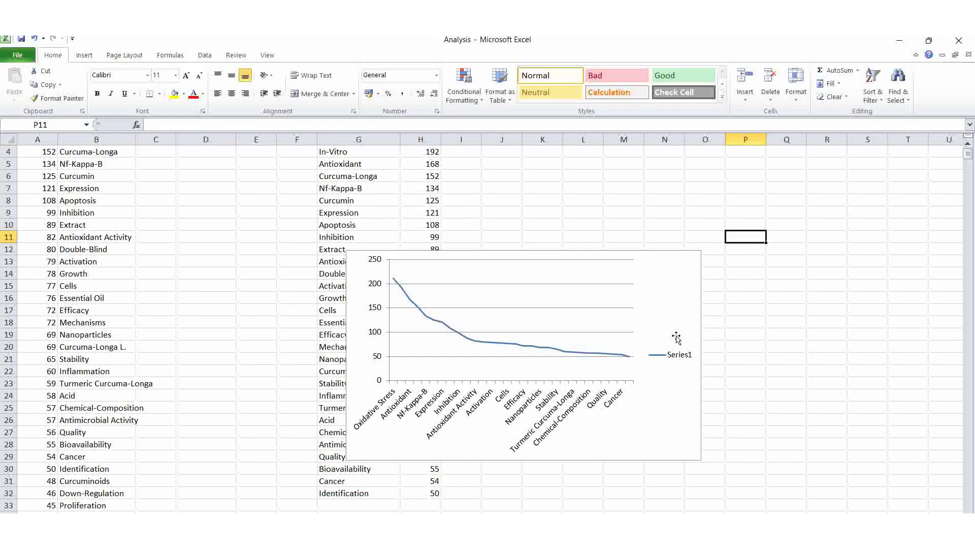
left_click(697, 459)
left_click_drag(696, 459, 792, 479)
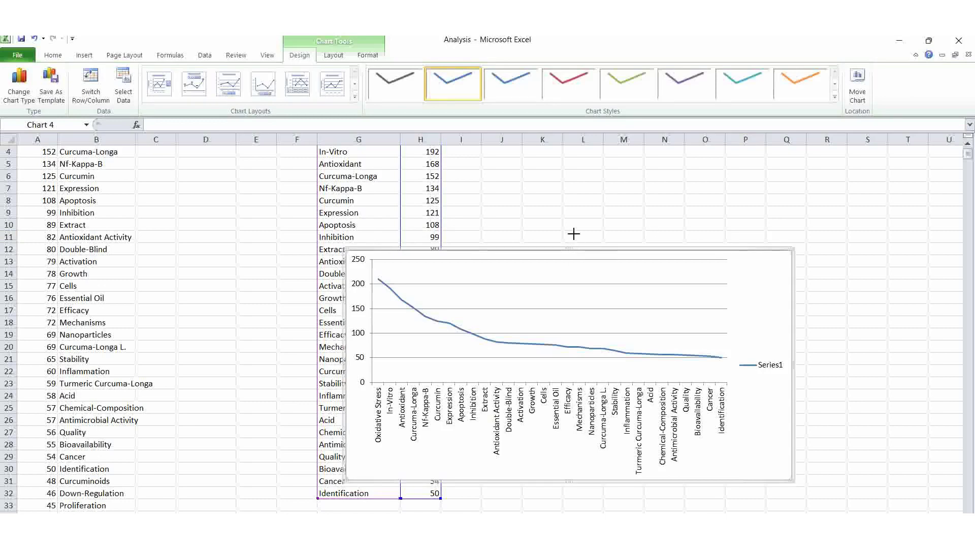
left_click_drag(569, 248, 586, 207)
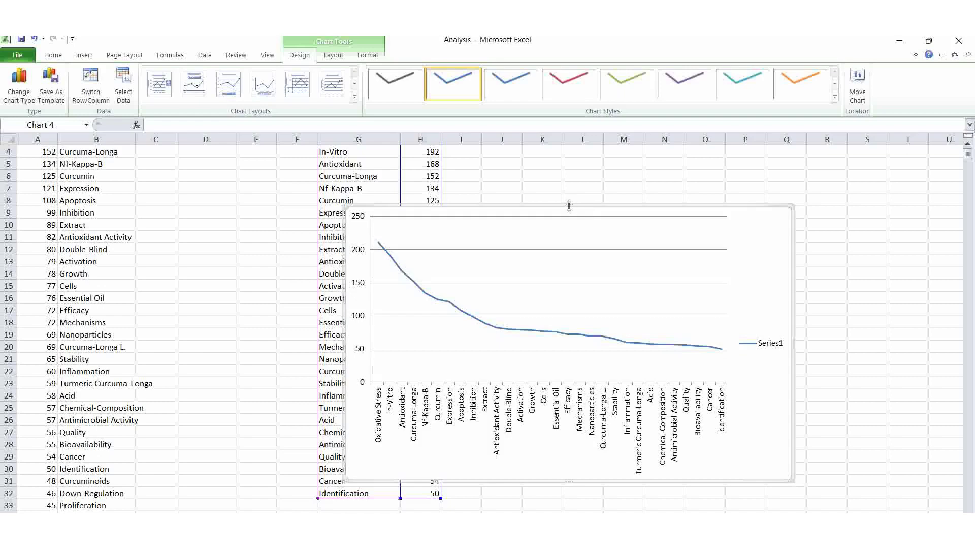
left_click_drag(569, 206, 575, 177)
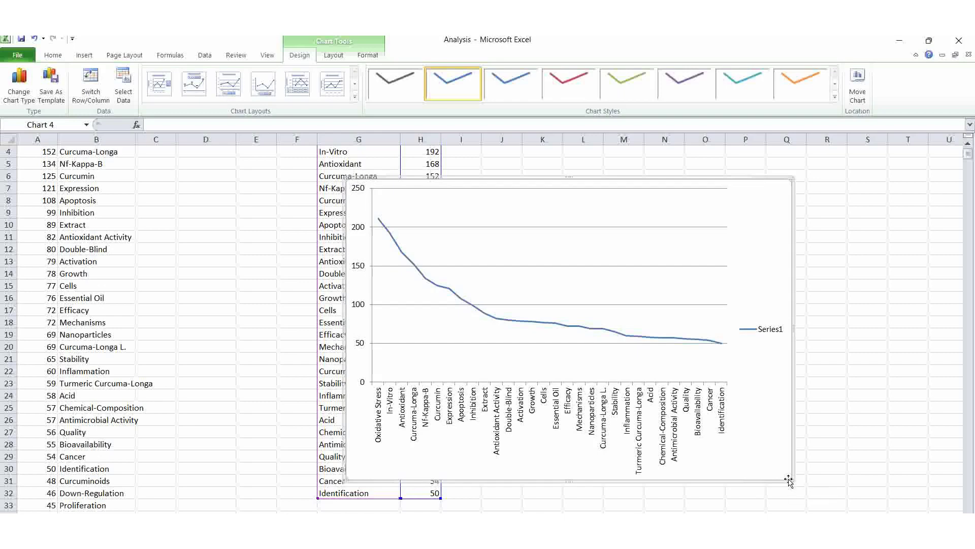
left_click_drag(790, 481, 826, 487)
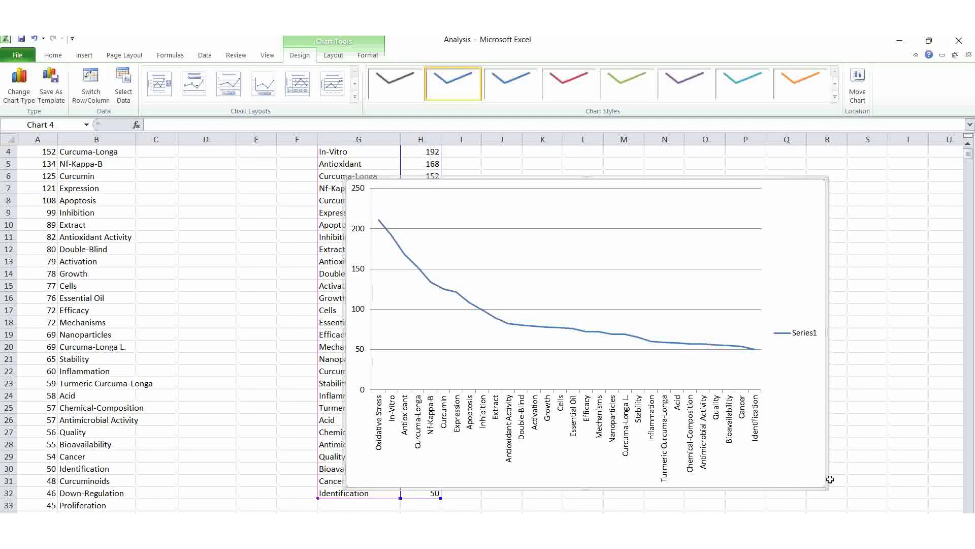
left_click_drag(823, 488, 843, 491)
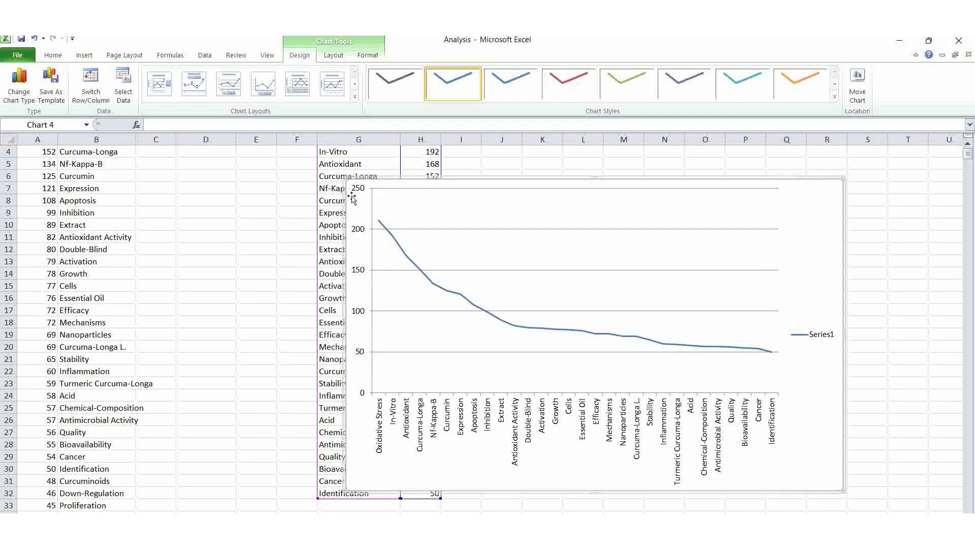
- Move the chart to the right of the keyword and count columns G–H
left_click_drag(352, 198, 490, 179)
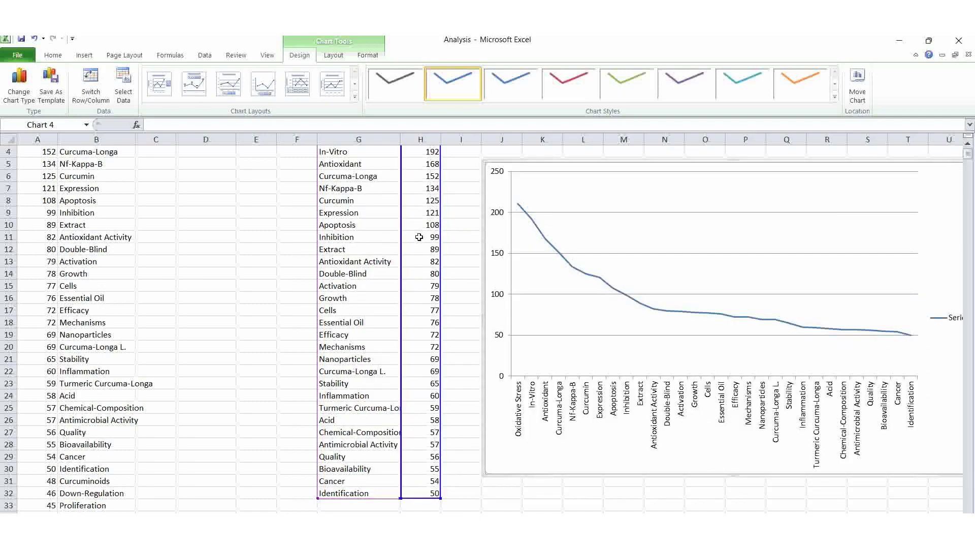
left_click(257, 228)
scroll(258, 228, "up", 1)
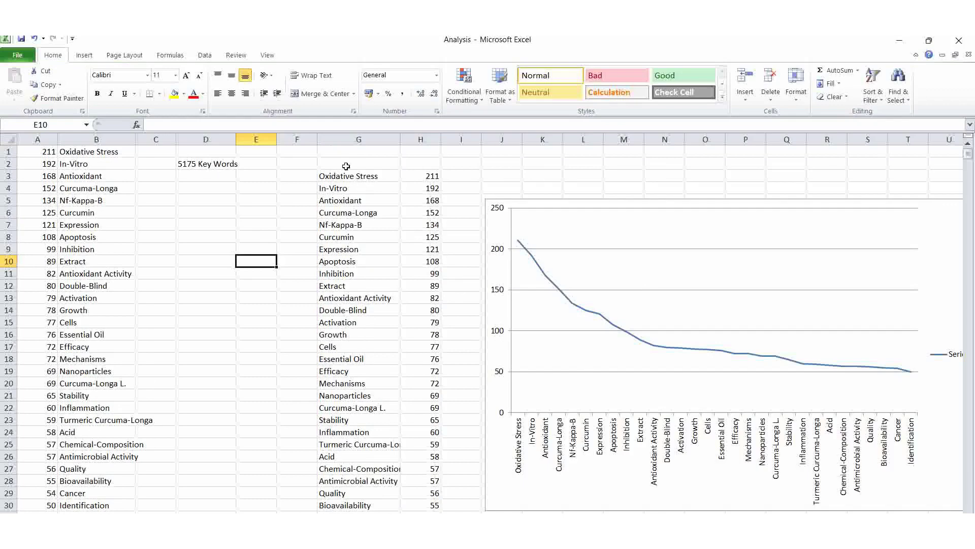
- Delete the old line chart and clear the old keyword and count list in G3:H33
left_click(488, 200)
key("Delete")
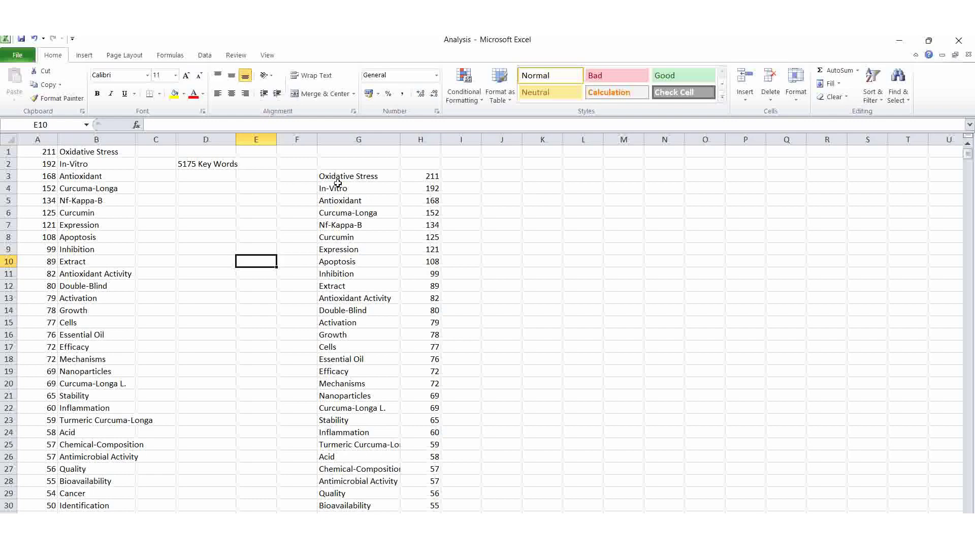
left_click_drag(338, 183, 432, 514)
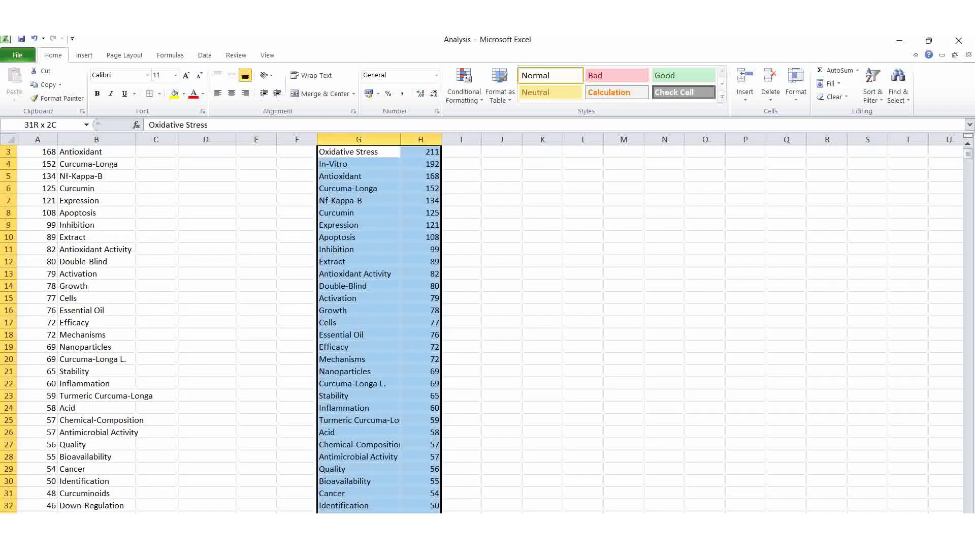
key("Delete")
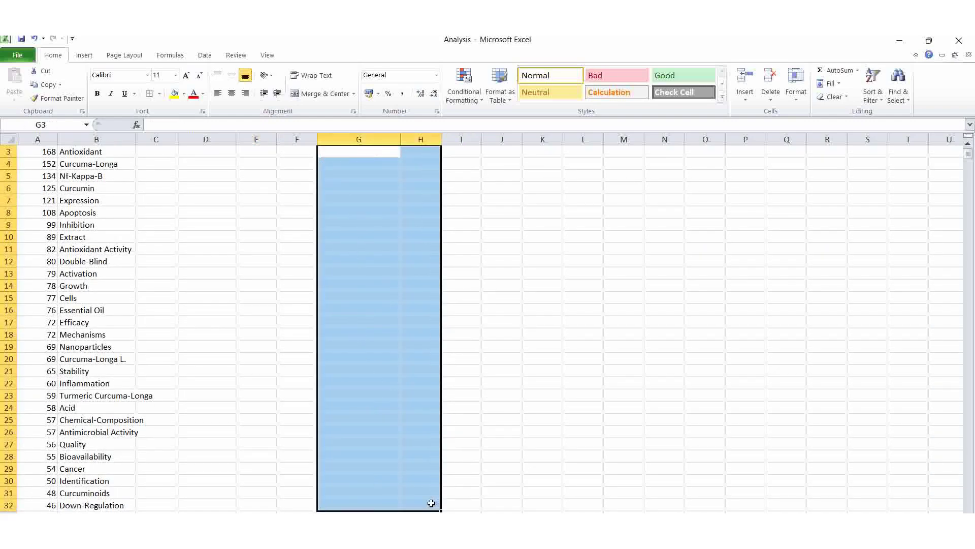
left_click(185, 174)
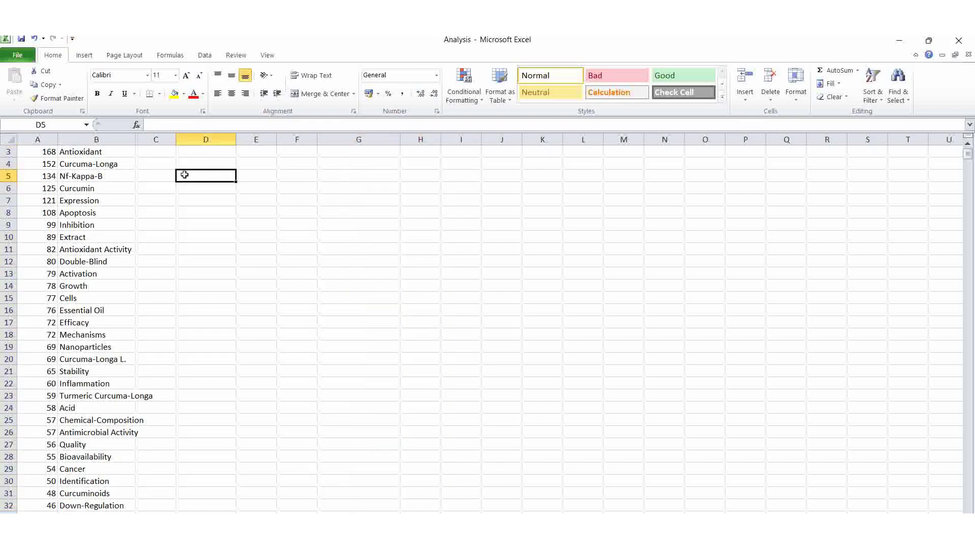
- Copy the top 25 counts and keywords (A1:B25) and paste them starting at F3
scroll(184, 175, "up", 1)
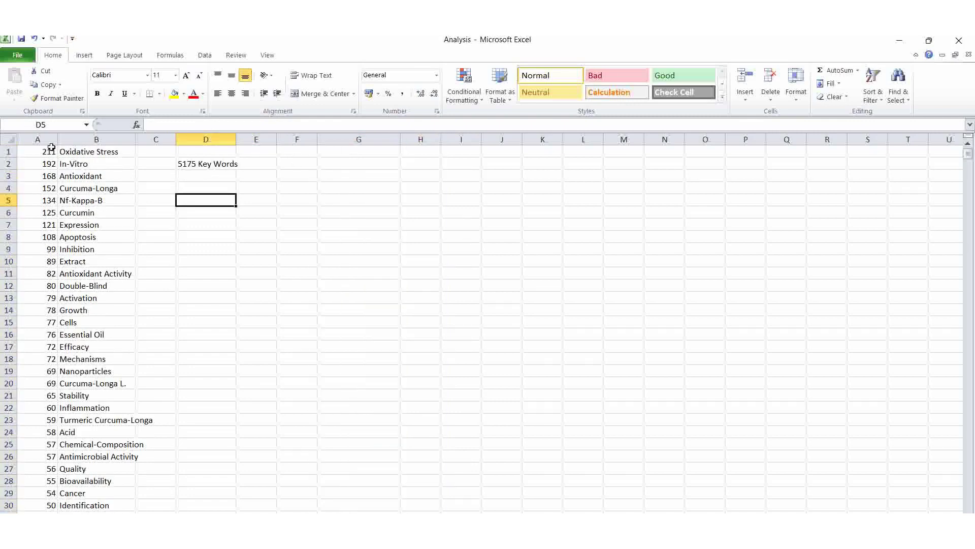
left_click(90, 444, "shift")
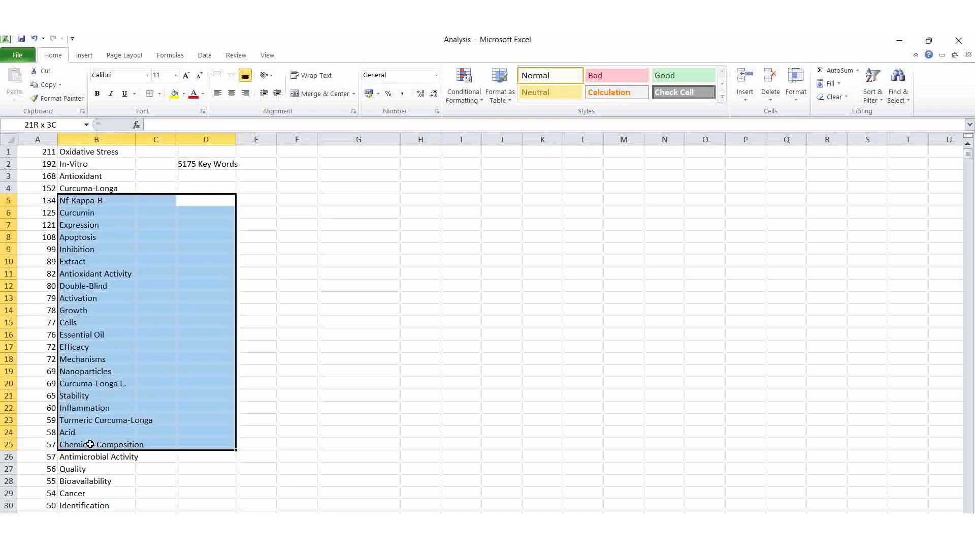
left_click(23, 147)
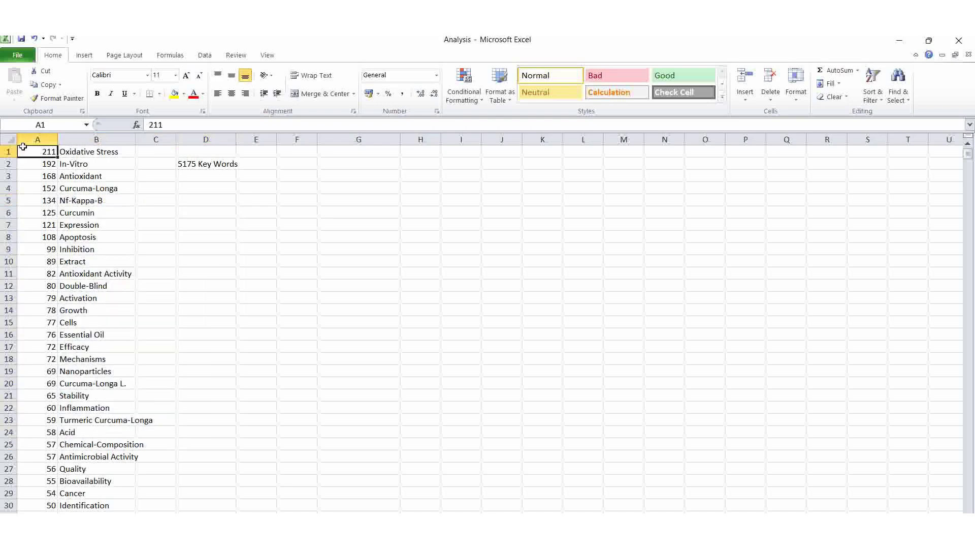
left_click(60, 446, "shift")
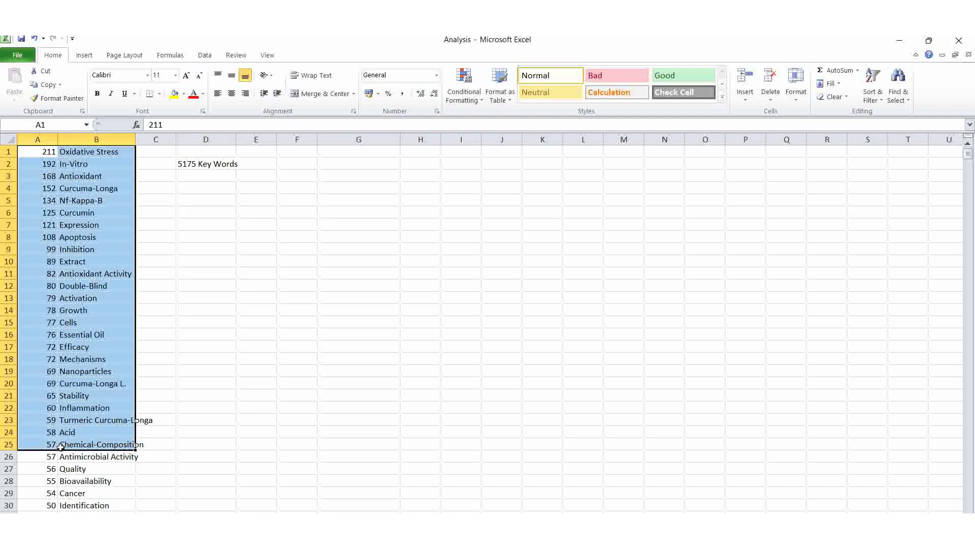
key("ctrl+c")
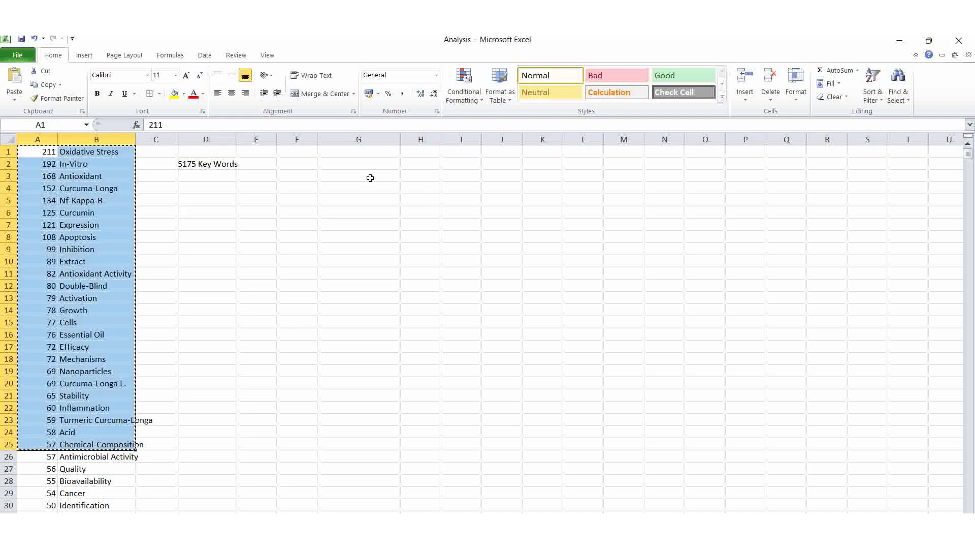
left_click(294, 177)
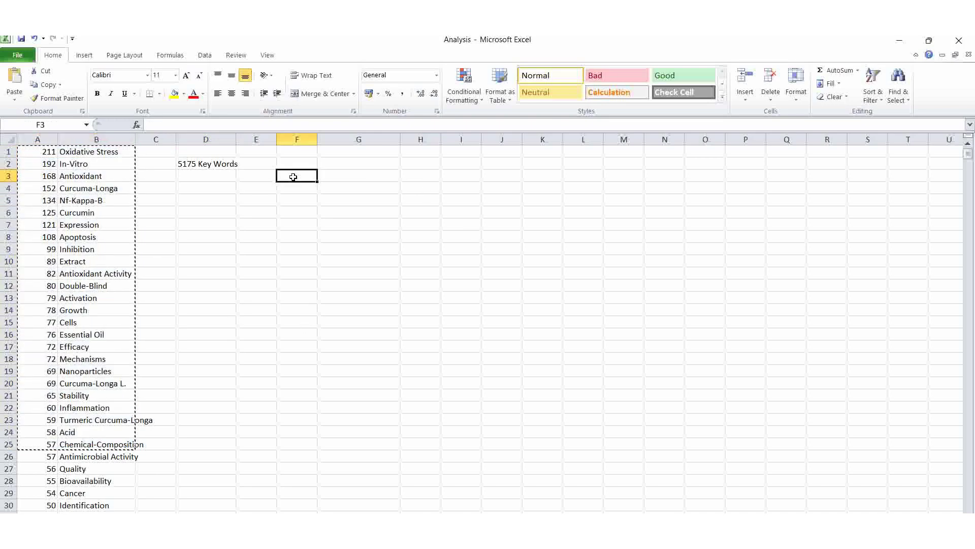
key("ctrl+v")
left_click(293, 177)
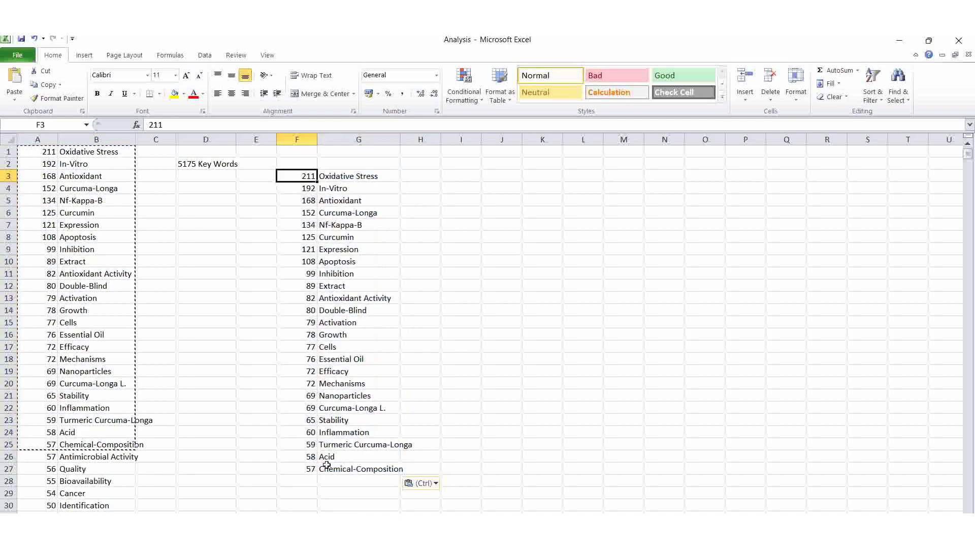
- Move the counts from F3:F27 into H3, then select the 25-row list G3:H27
left_click(307, 469, "shift")
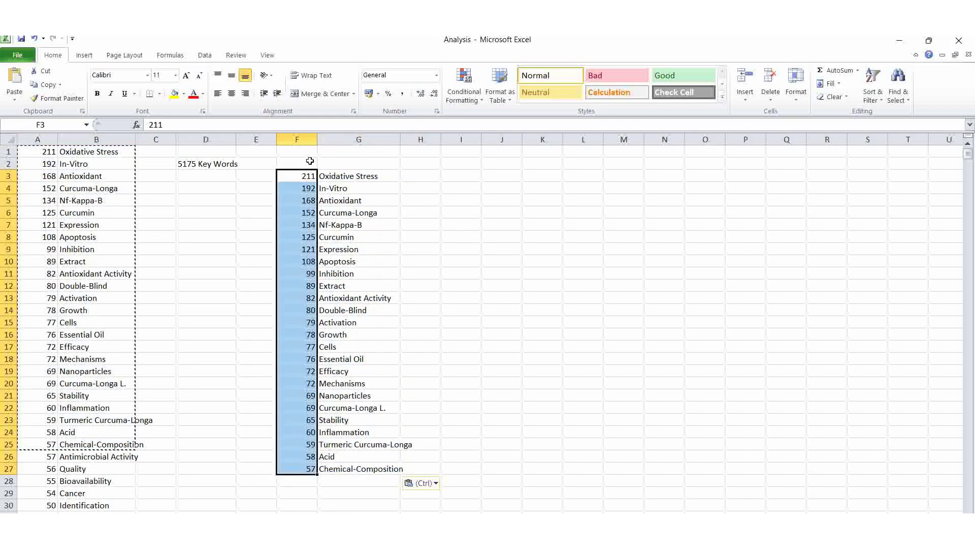
key("Escape")
key("ctrl+c")
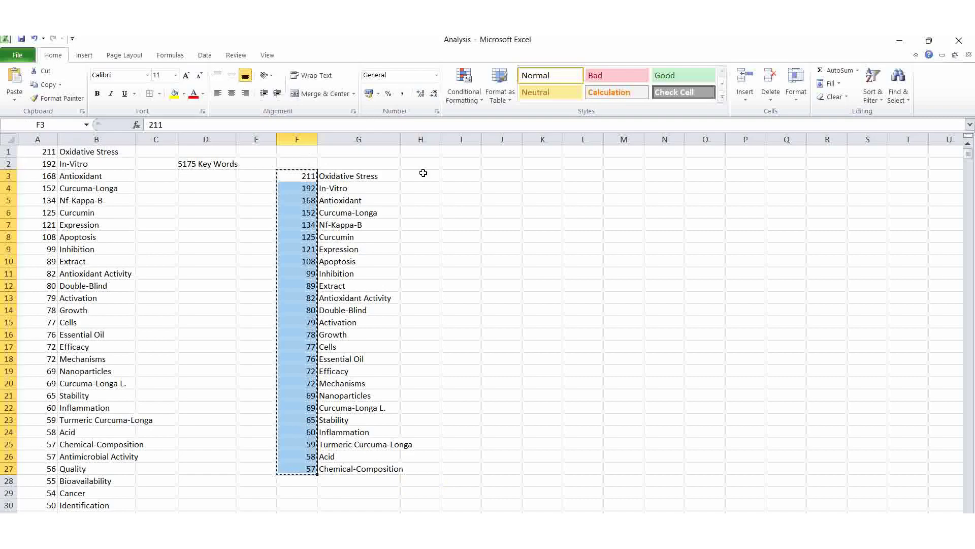
left_click(424, 174)
key("ctrl+v")
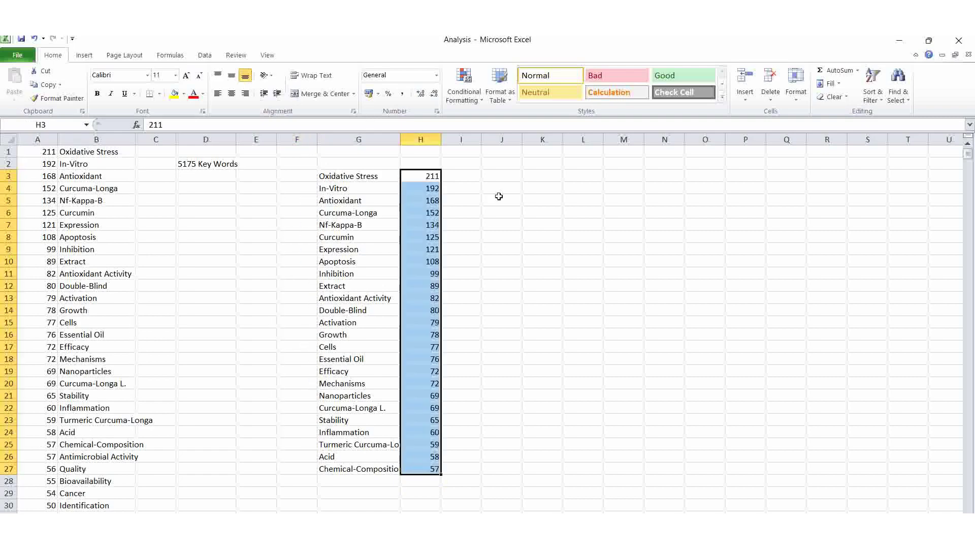
left_click(497, 212)
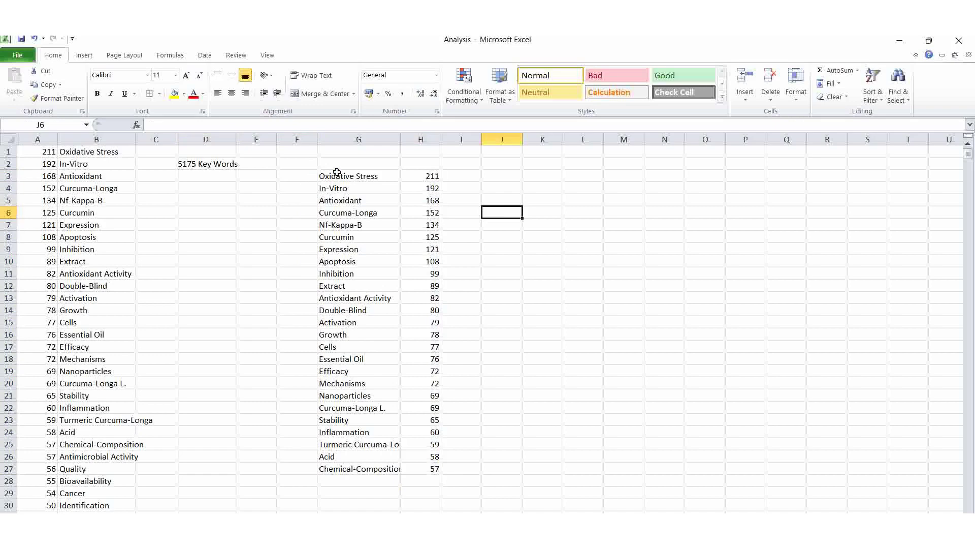
left_click_drag(334, 175, 432, 468)
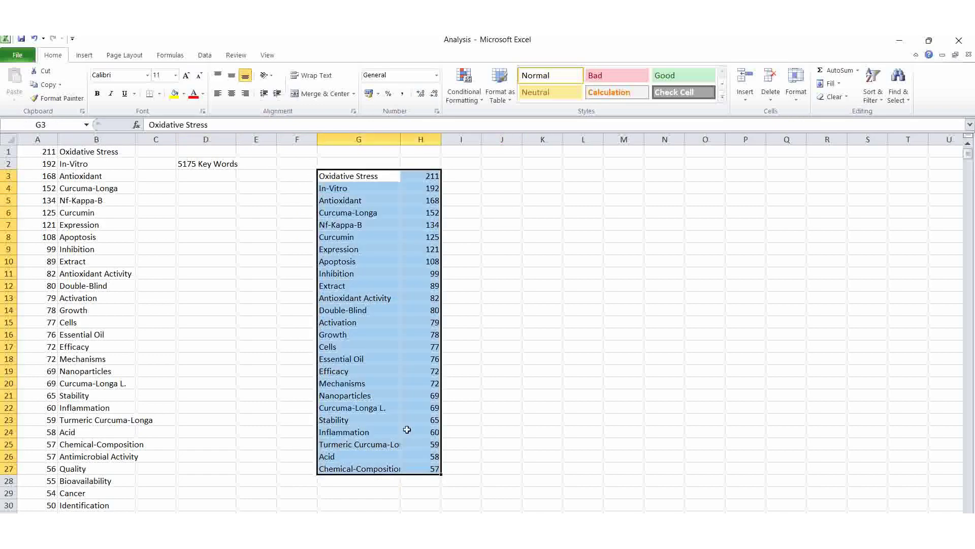
- Insert a 2-D Line chart of the top 25 keywords and enlarge it down, right and upward
left_click(85, 55)
left_click(250, 100)
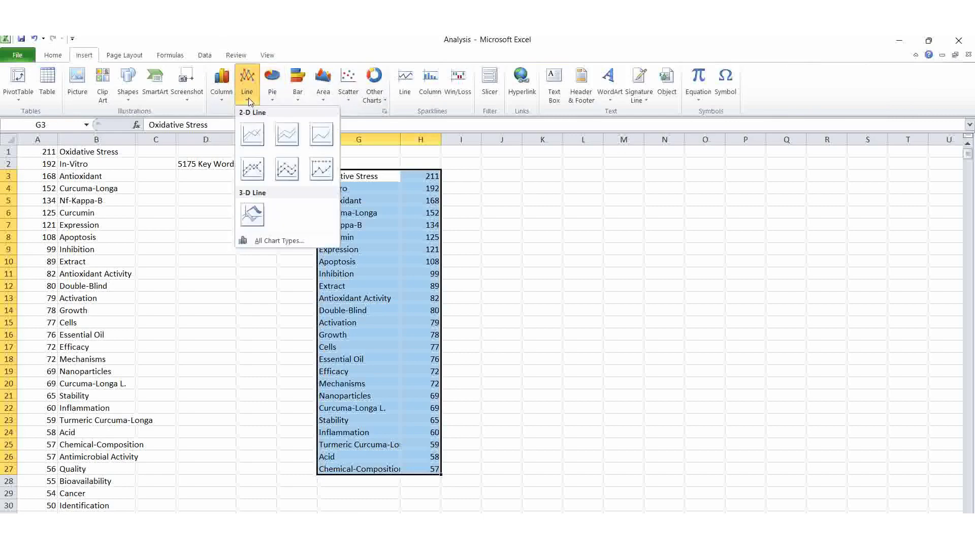
left_click(252, 135)
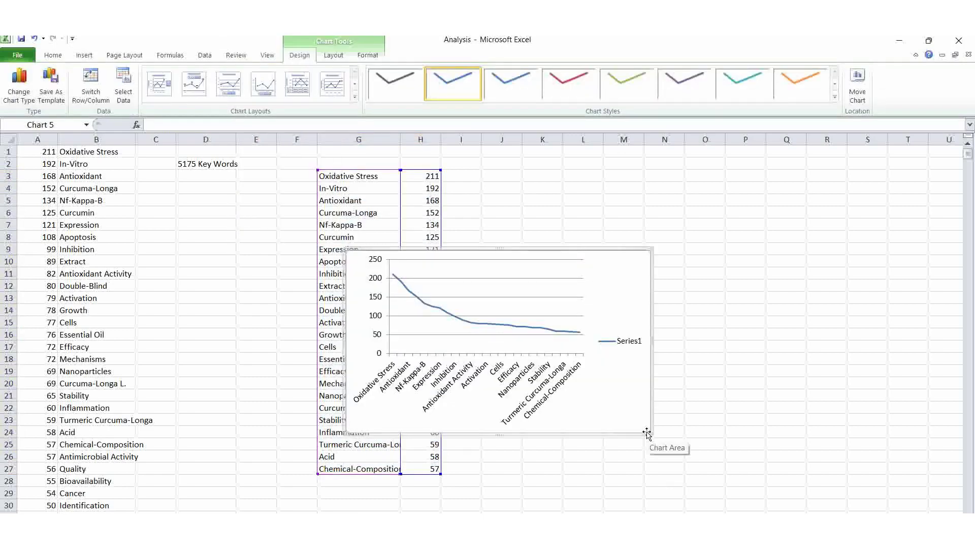
left_click_drag(648, 434, 845, 477)
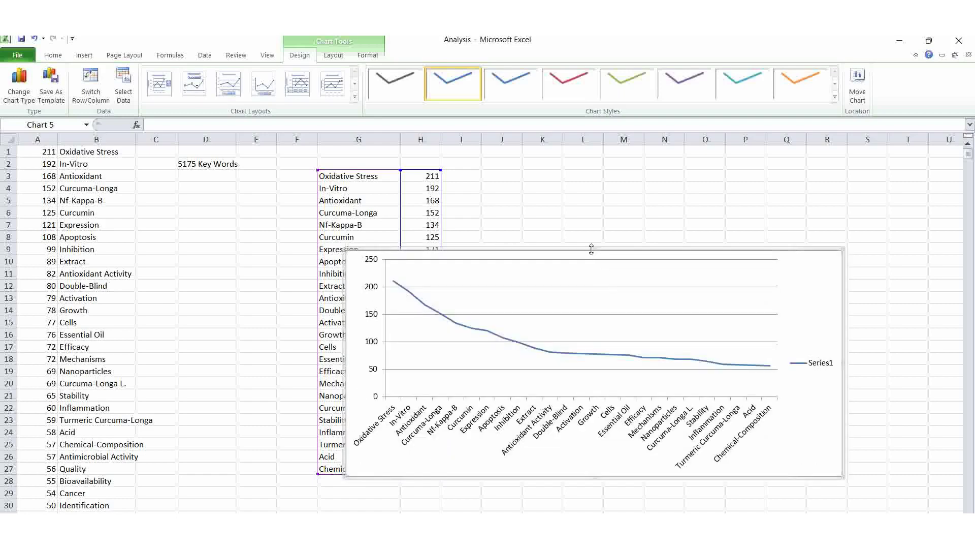
left_click_drag(592, 249, 608, 196)
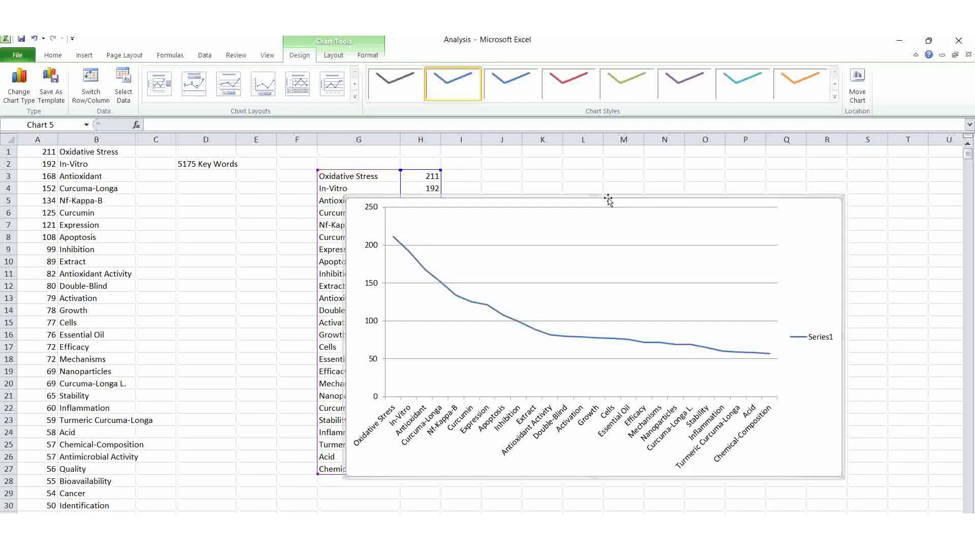